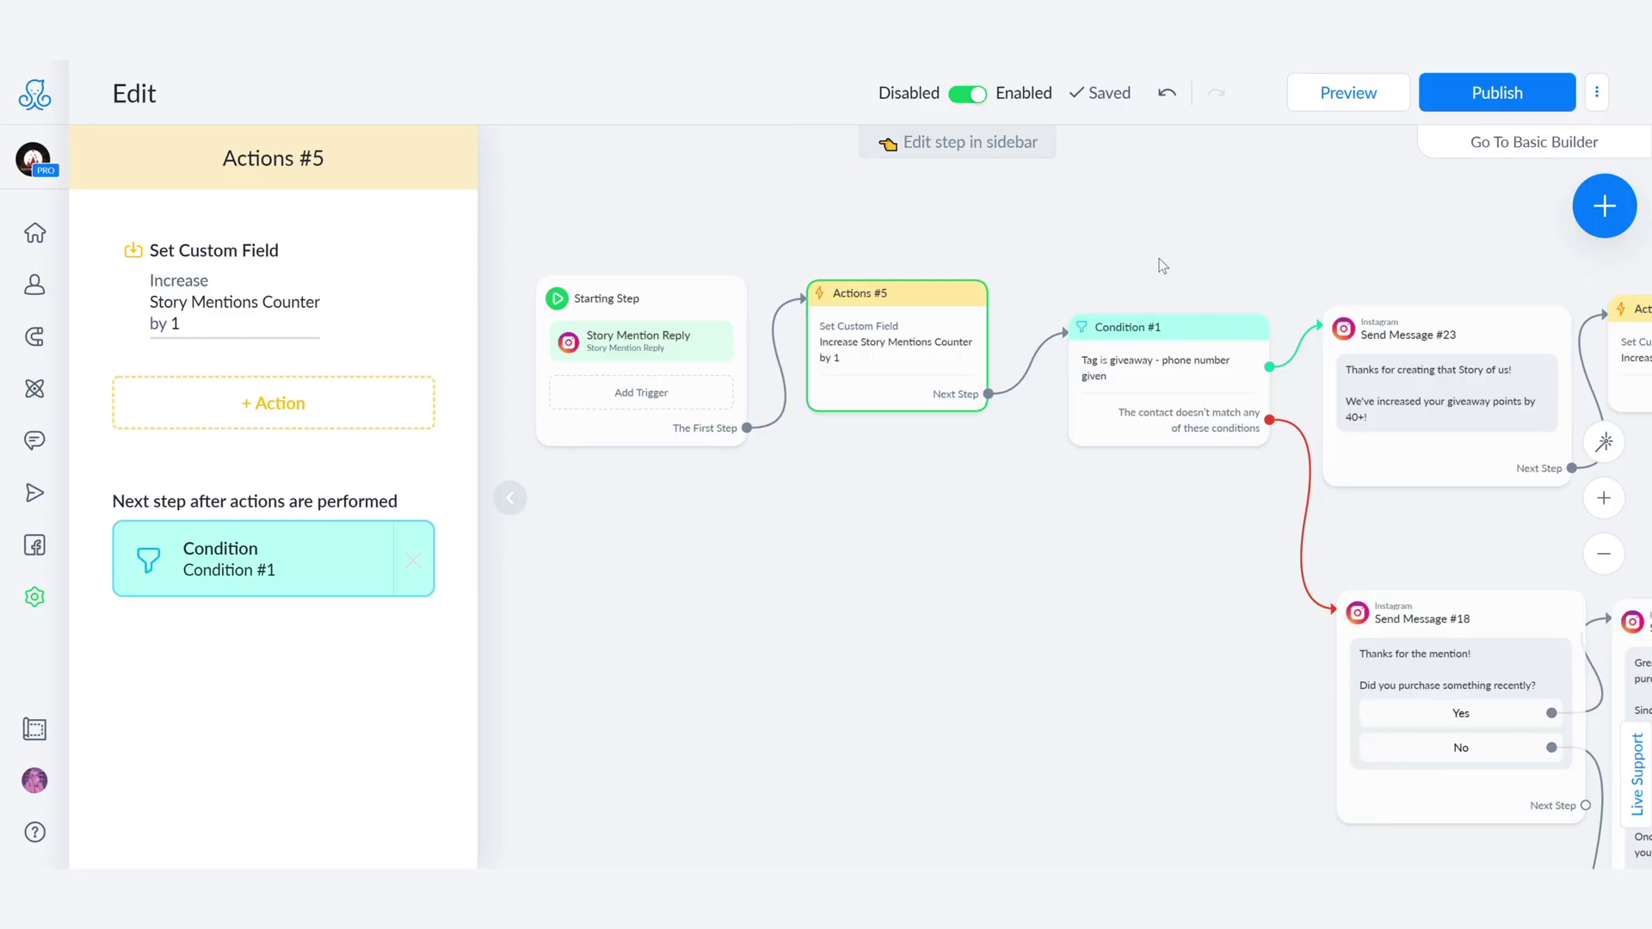
Zoom and pan the canvas to show the Starting Step, Actions #5 and Condition steps.
scroll(1159, 260, "down", 5)
scroll(1162, 265, "down", 2)
scroll(1155, 249, "down", 1)
scroll(1144, 258, "up", 3)
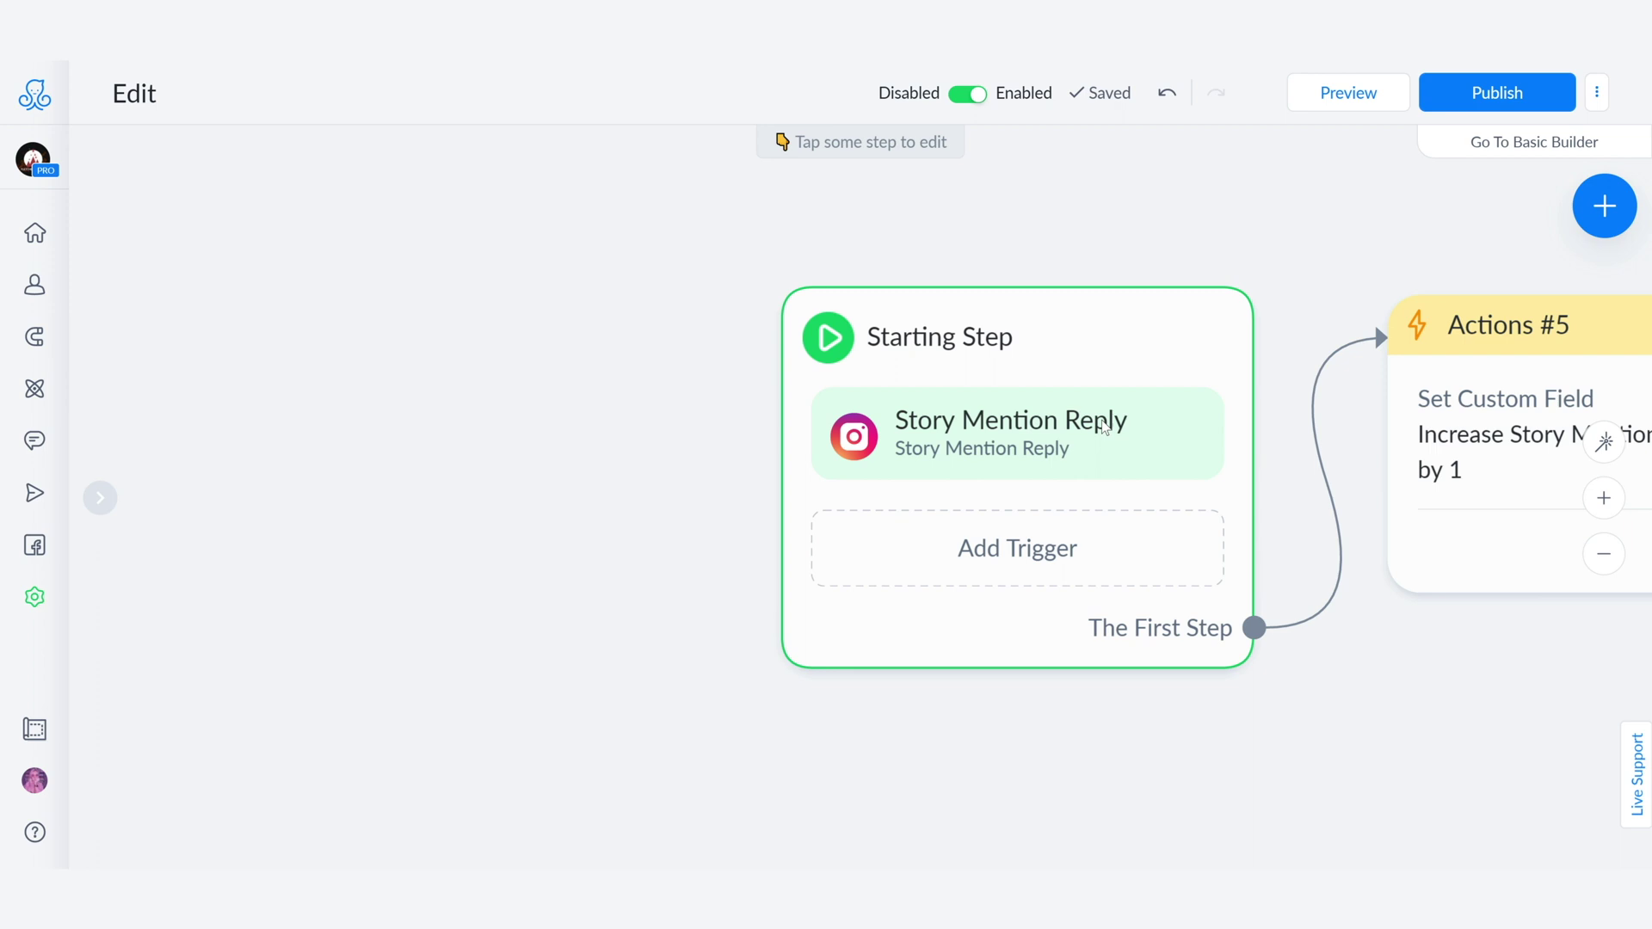
left_click_drag(1443, 647, 941, 663)
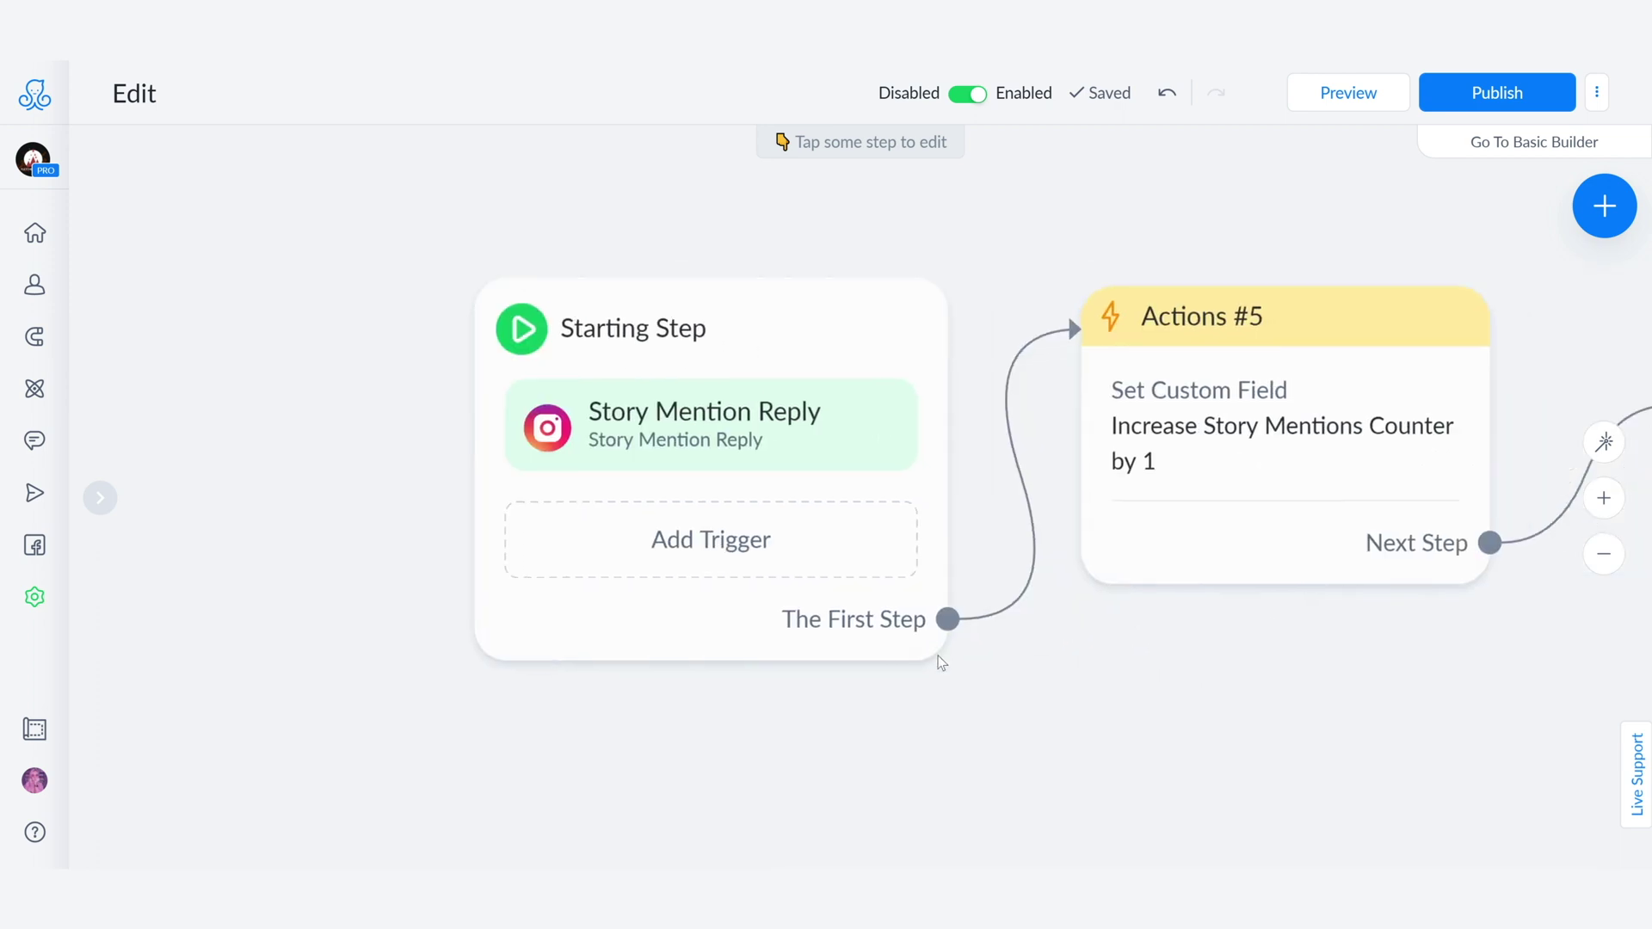
mouse_move(1091, 458)
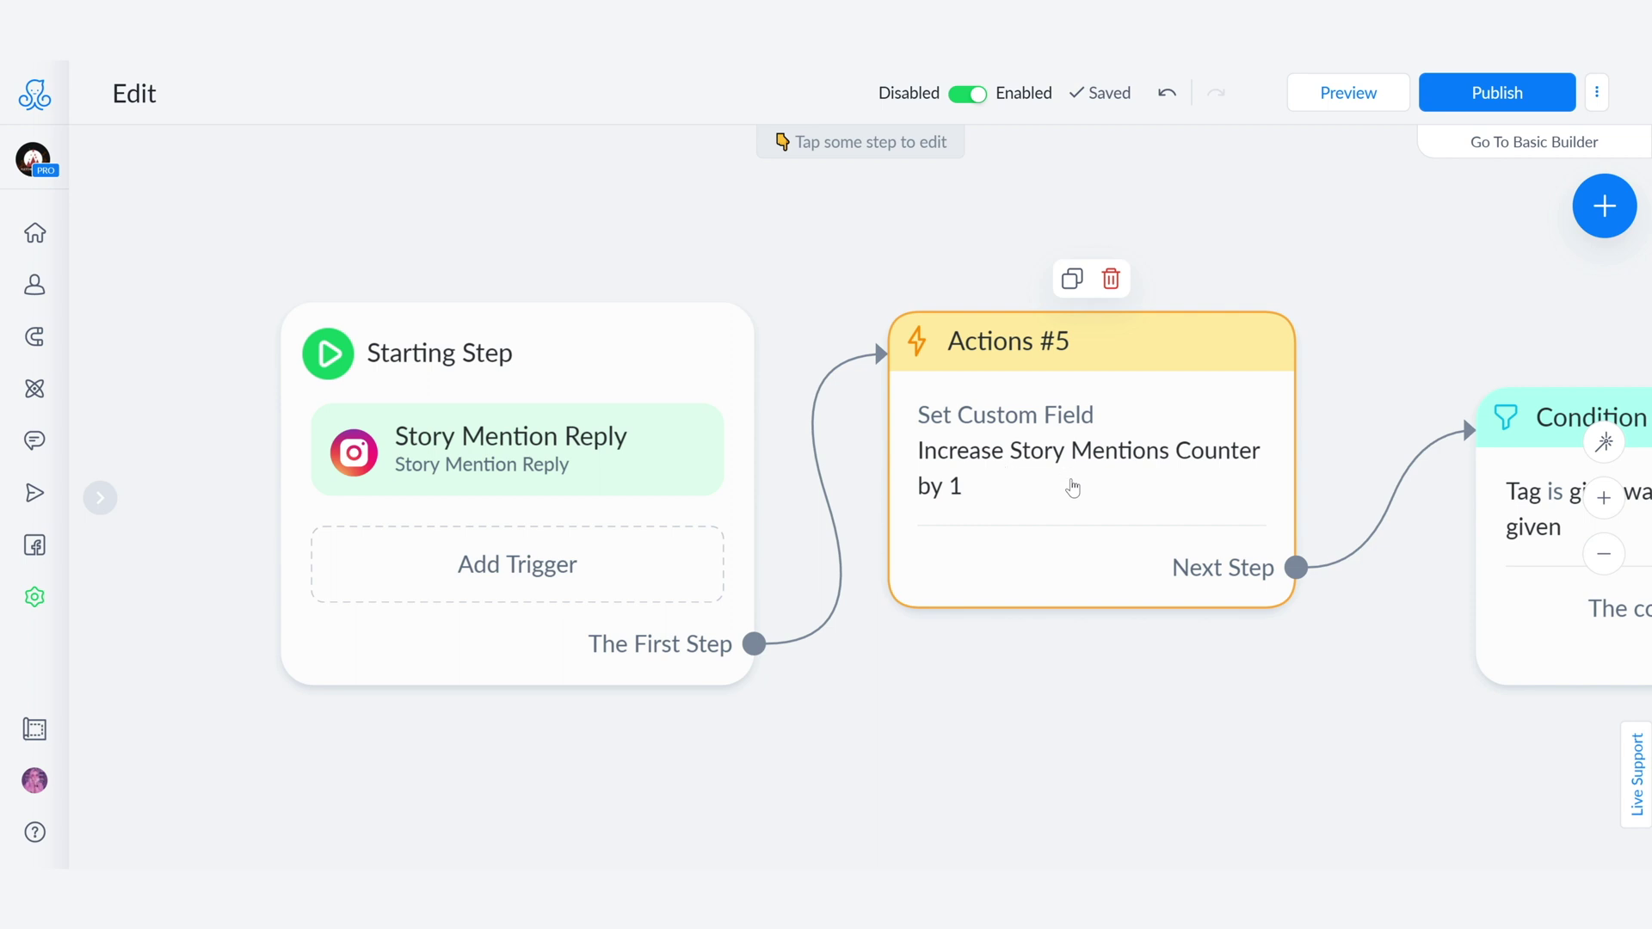
Confirm Actions #5's Set Custom Field increases Story Mentions Counter by 1.
left_click(1070, 484)
left_click(201, 344)
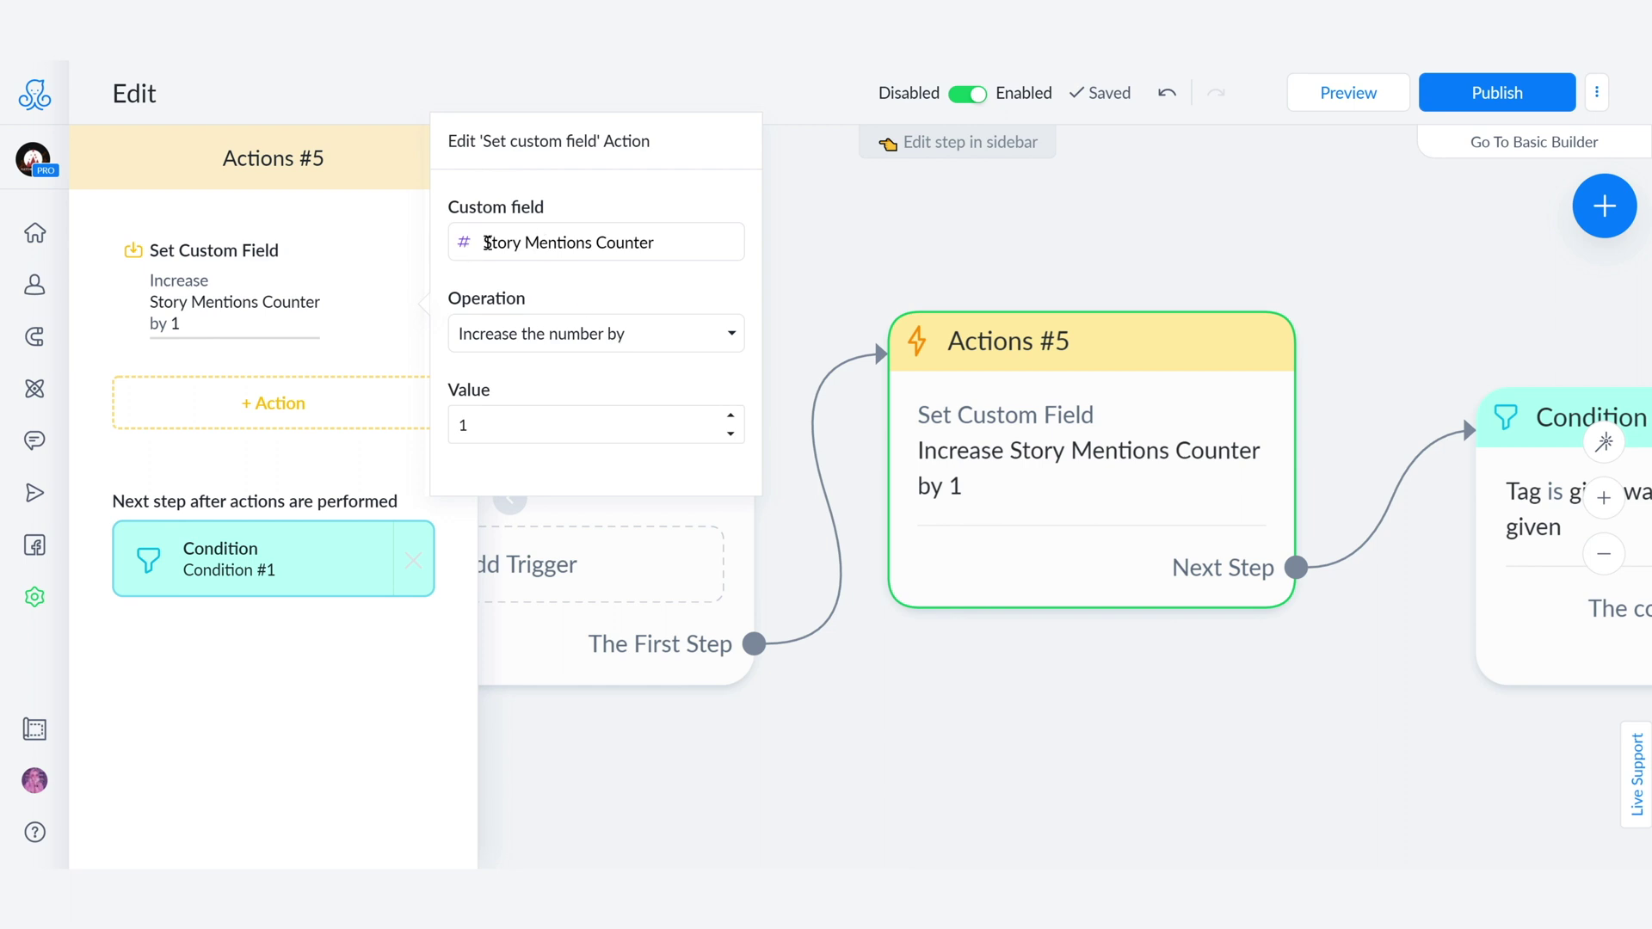
left_click(563, 342)
left_click(605, 308)
scroll(966, 848, "right", 6)
scroll(778, 860, "right", 2)
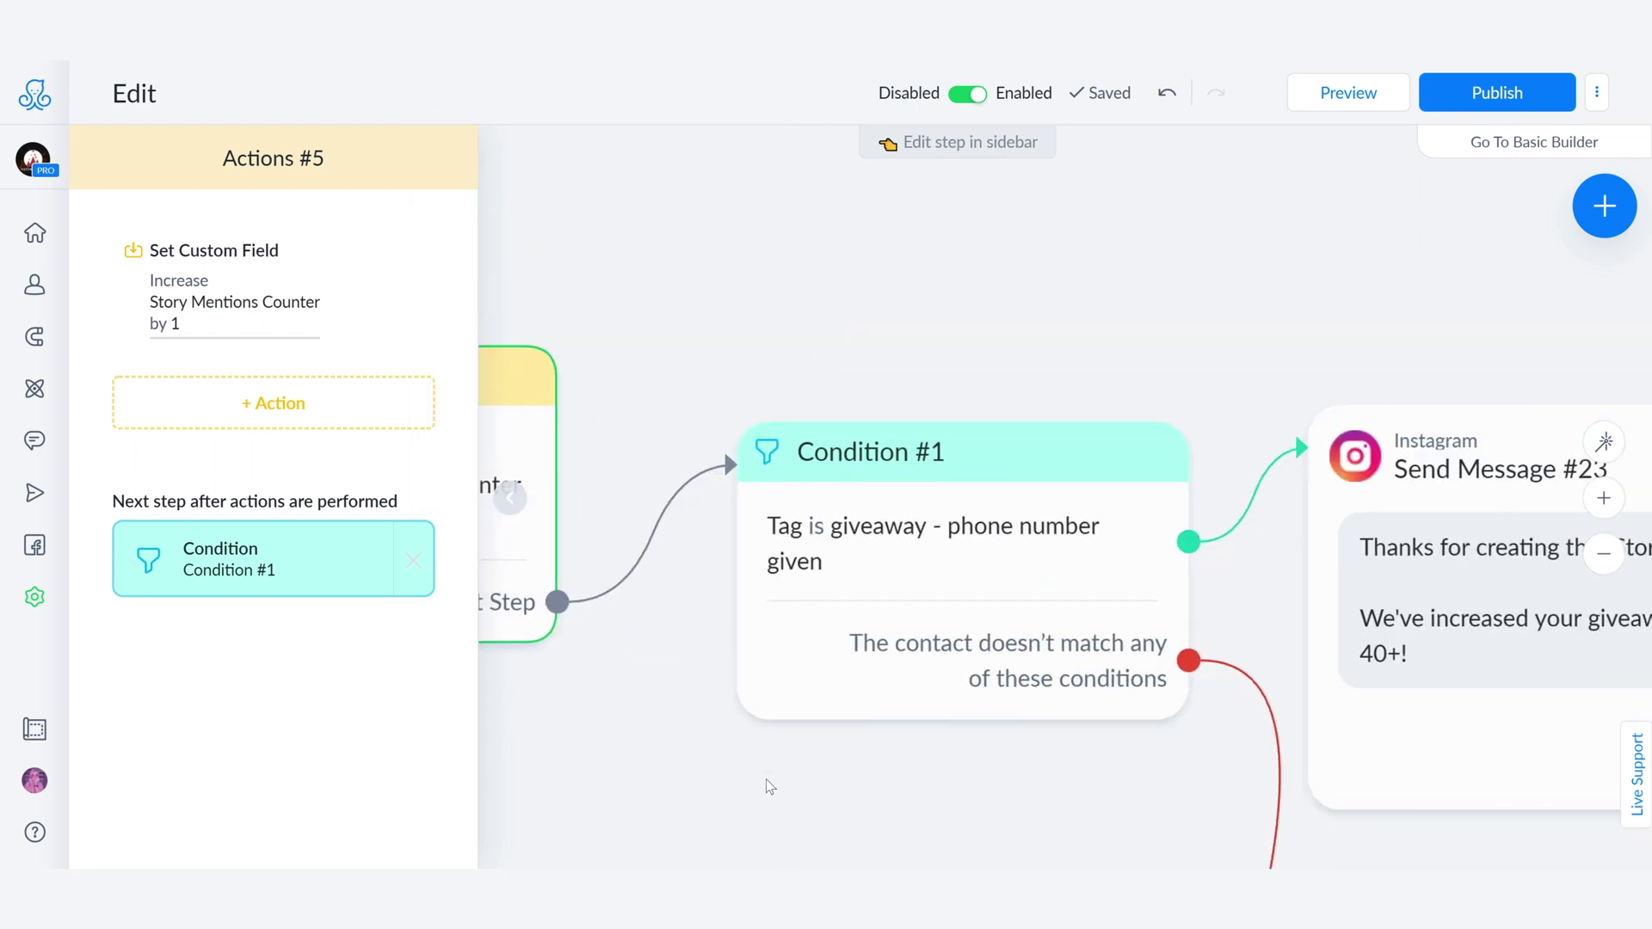
left_click(890, 420)
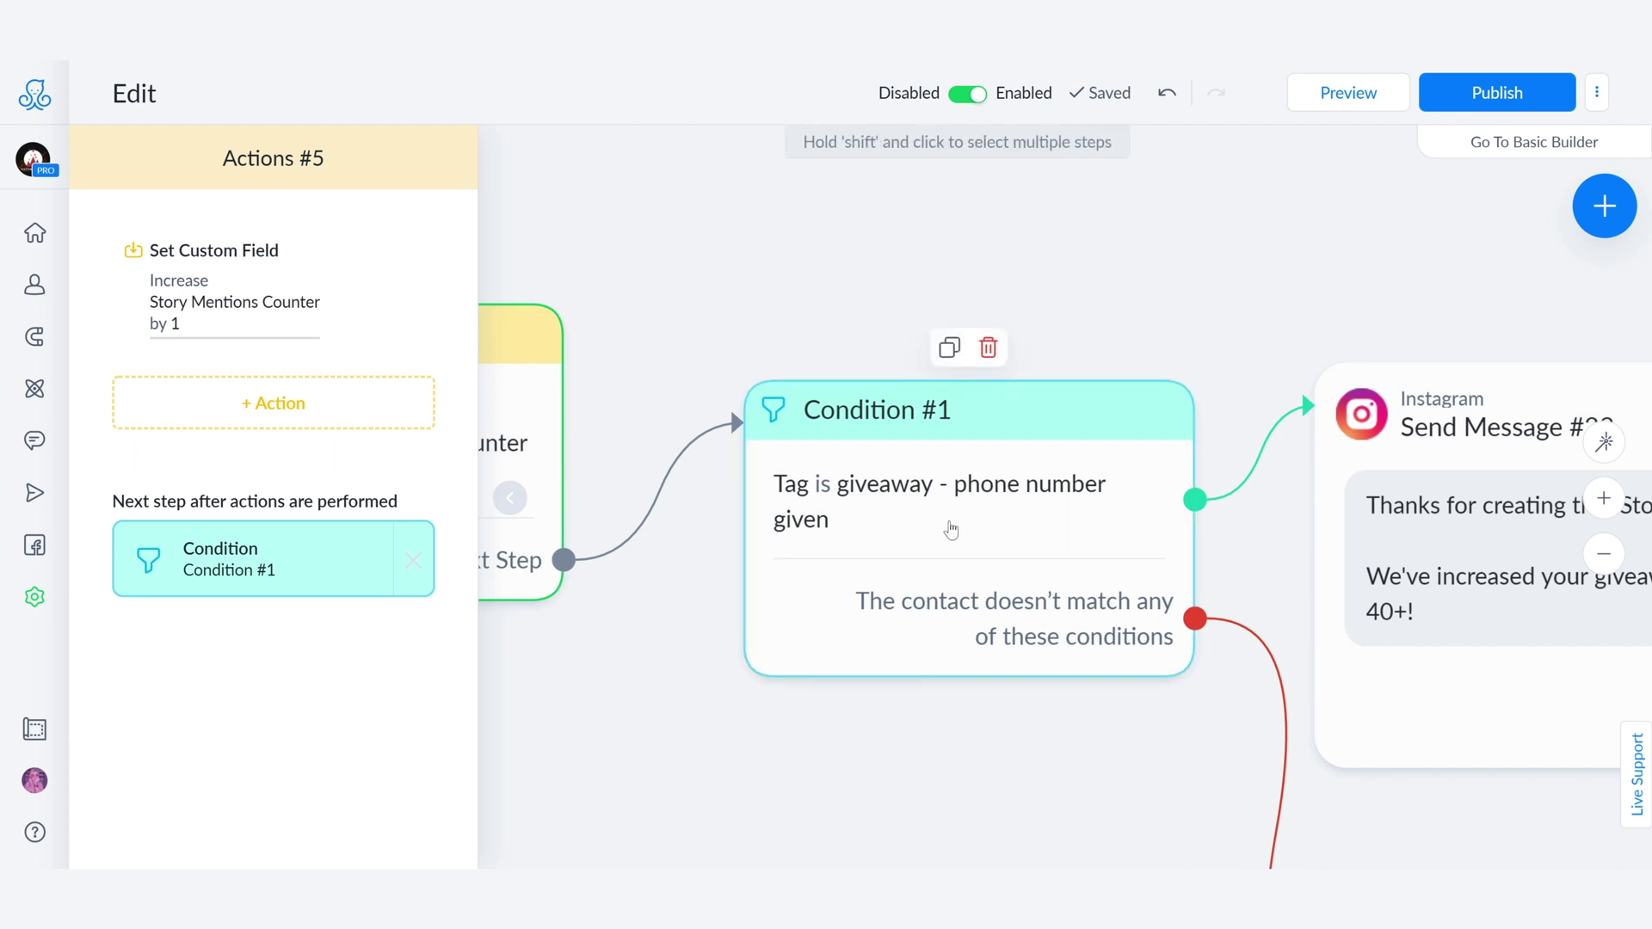
scroll(1253, 598, "right", 3)
scroll(1204, 559, "right", 3)
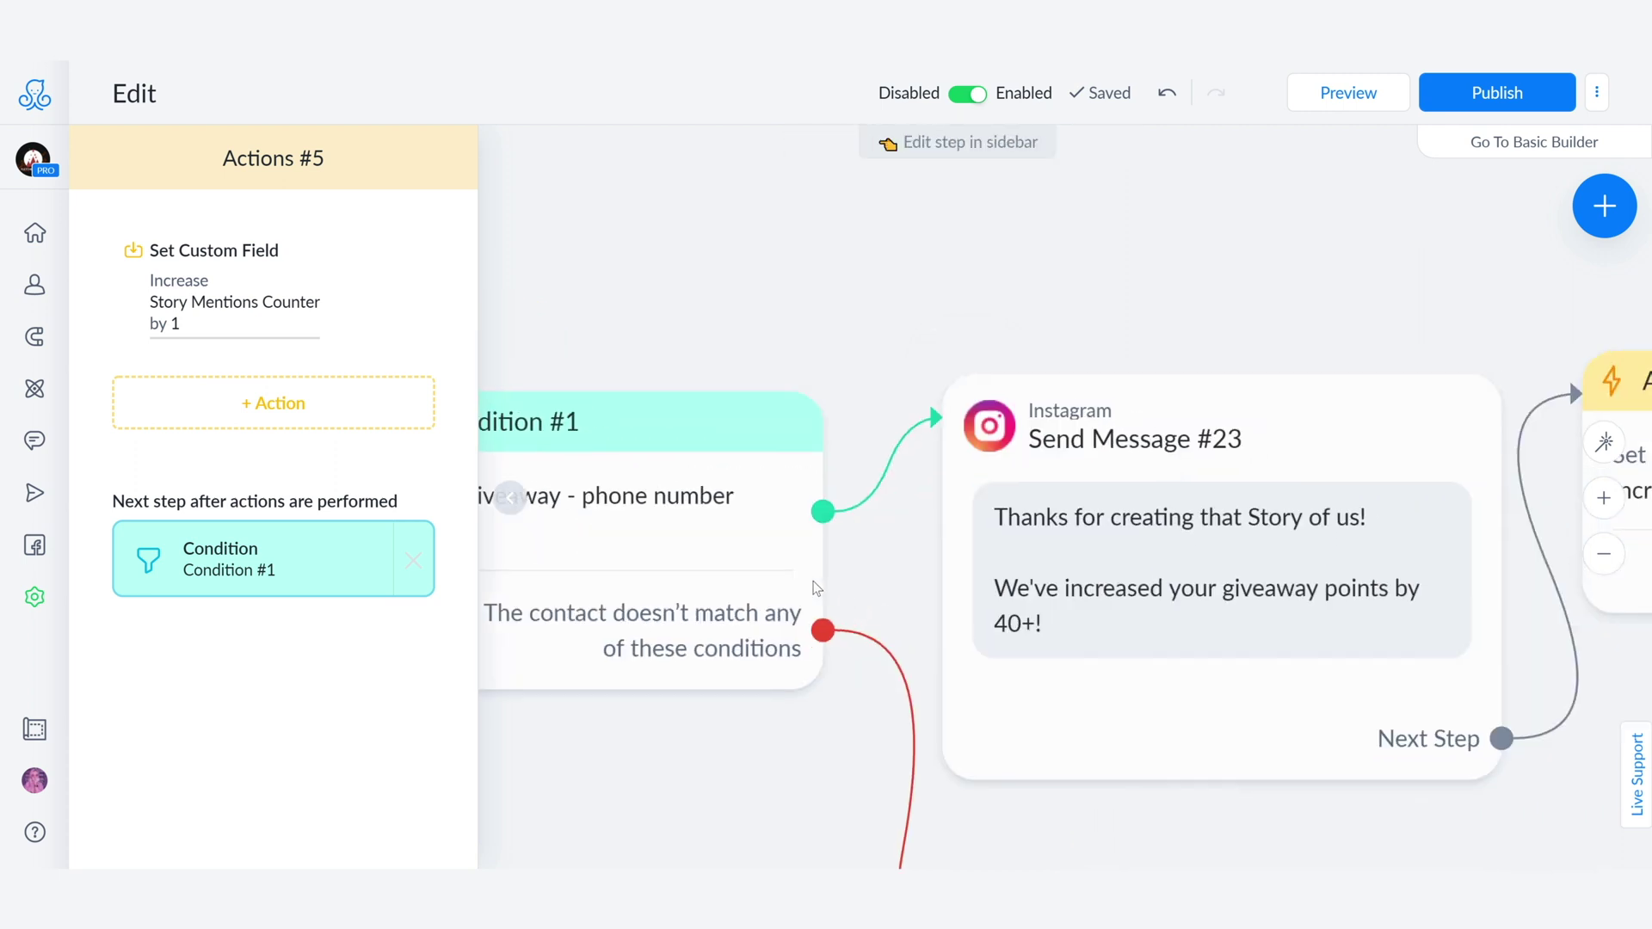
scroll(1136, 508, "right", 3)
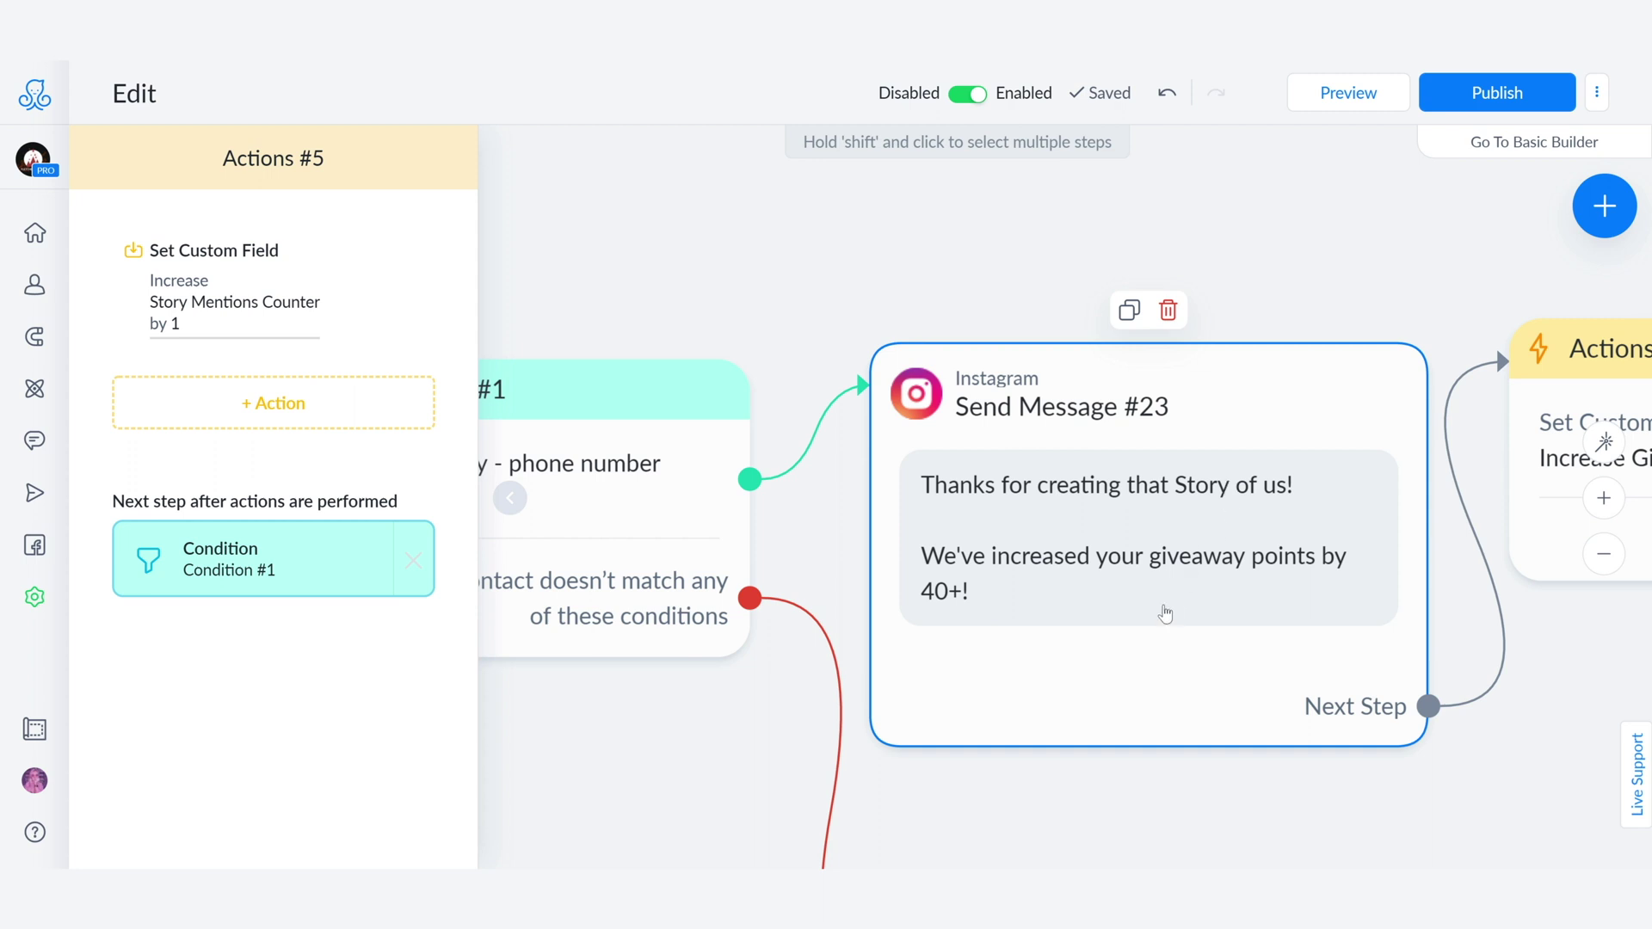
scroll(1165, 613, "down", 5)
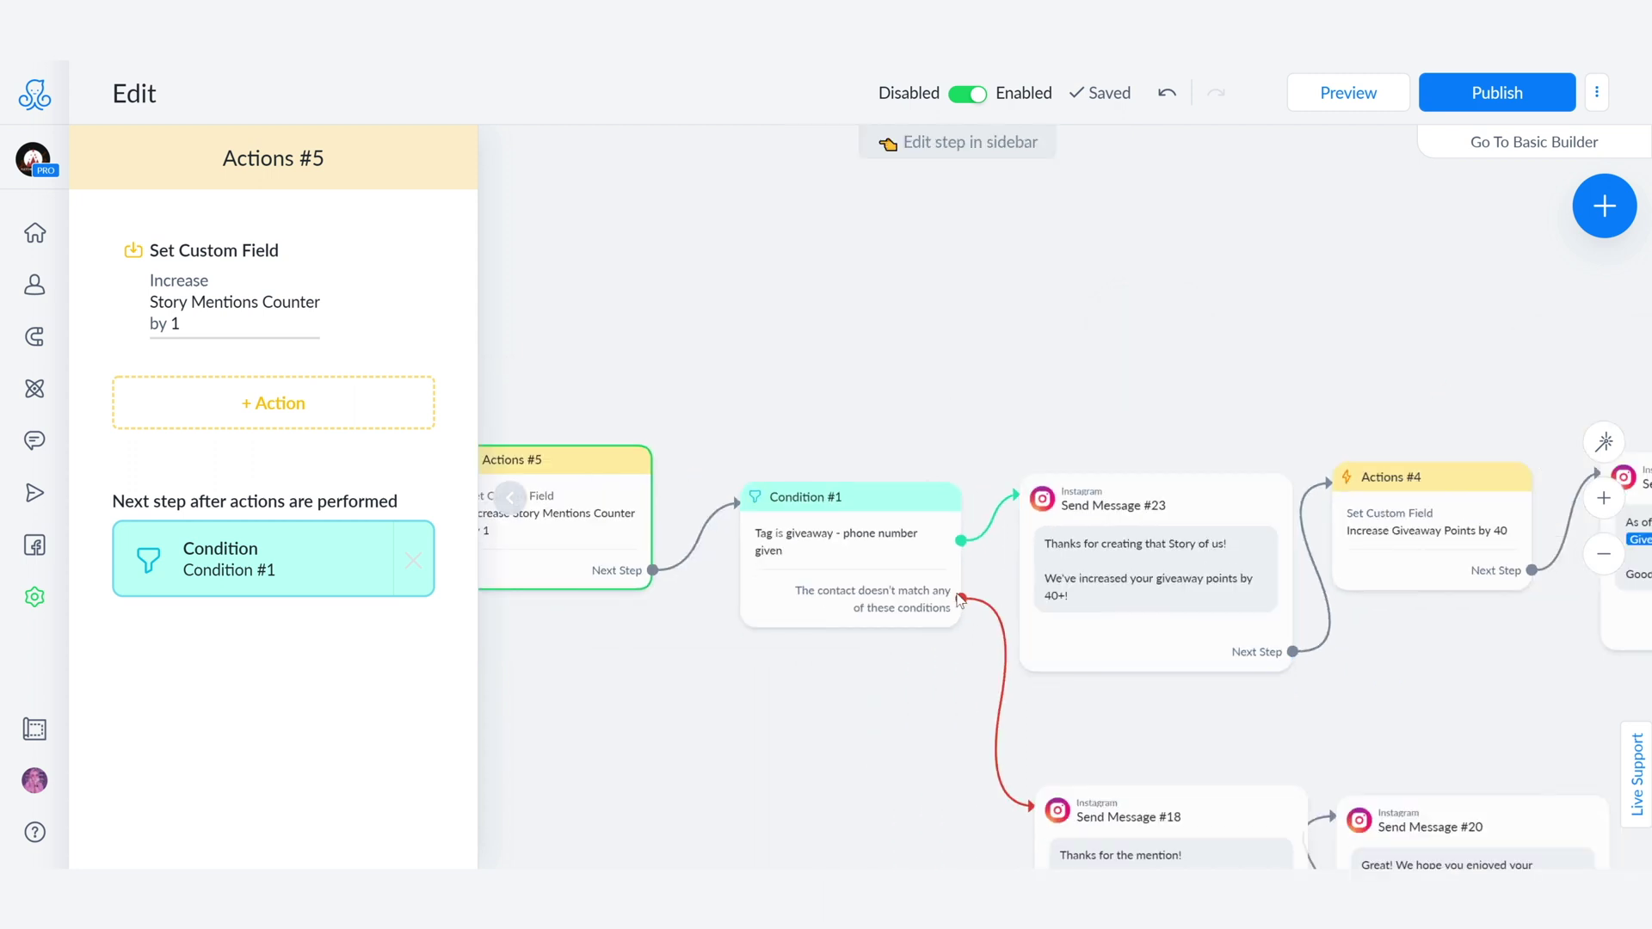
left_click_drag(1085, 651, 930, 394)
left_click(916, 560)
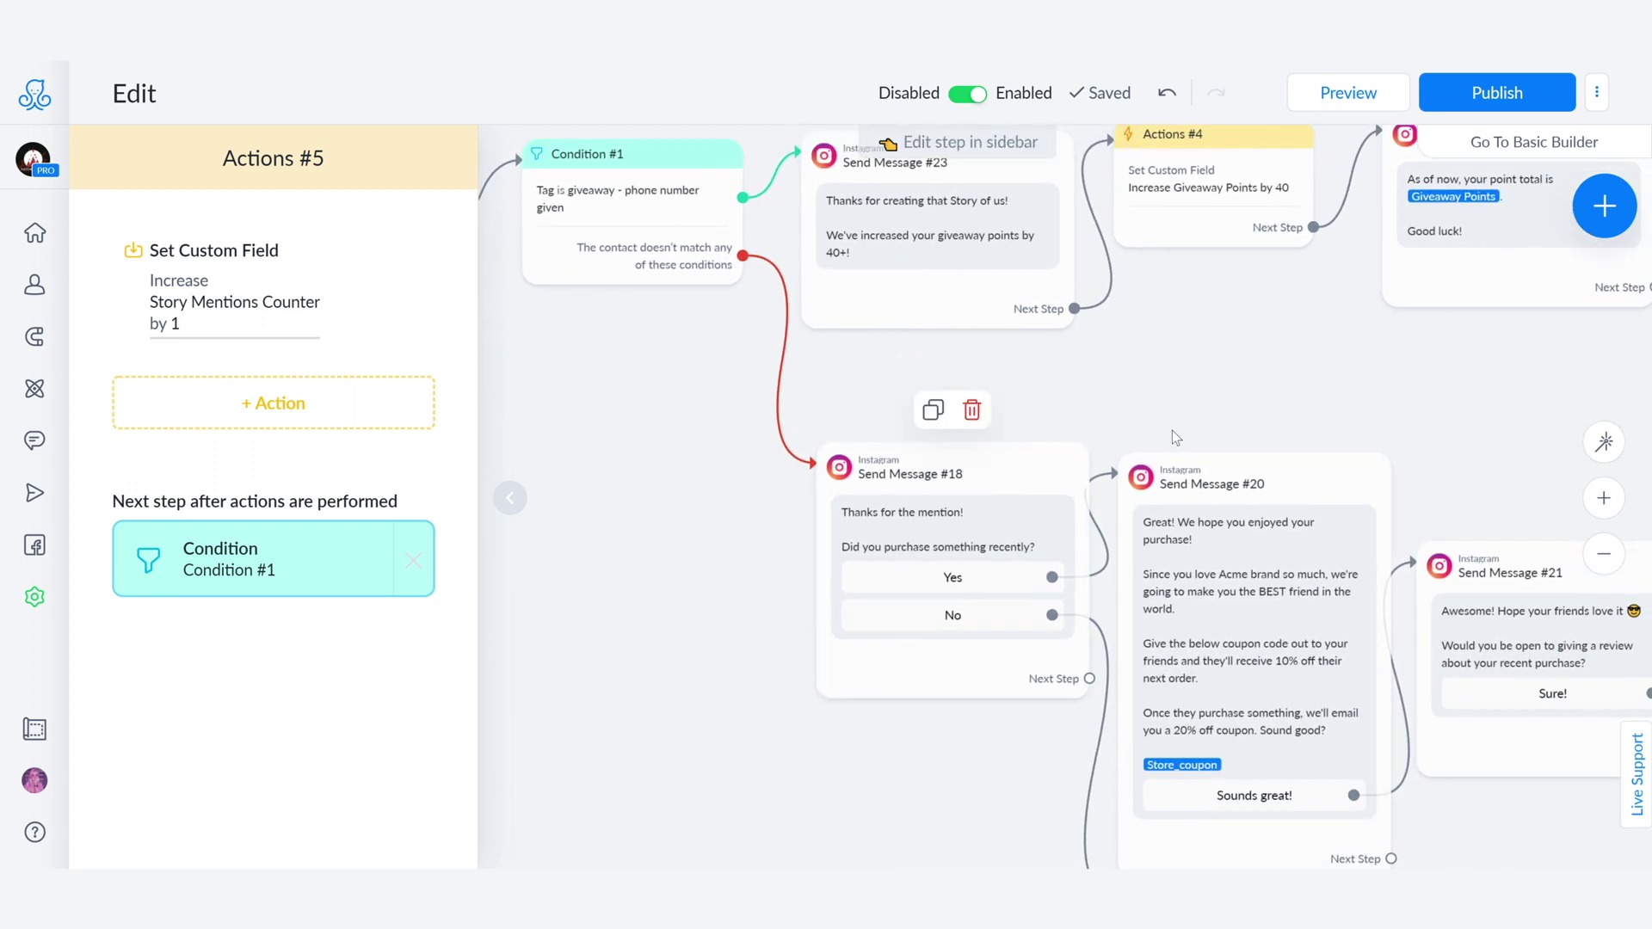
left_click_drag(1173, 430, 913, 476)
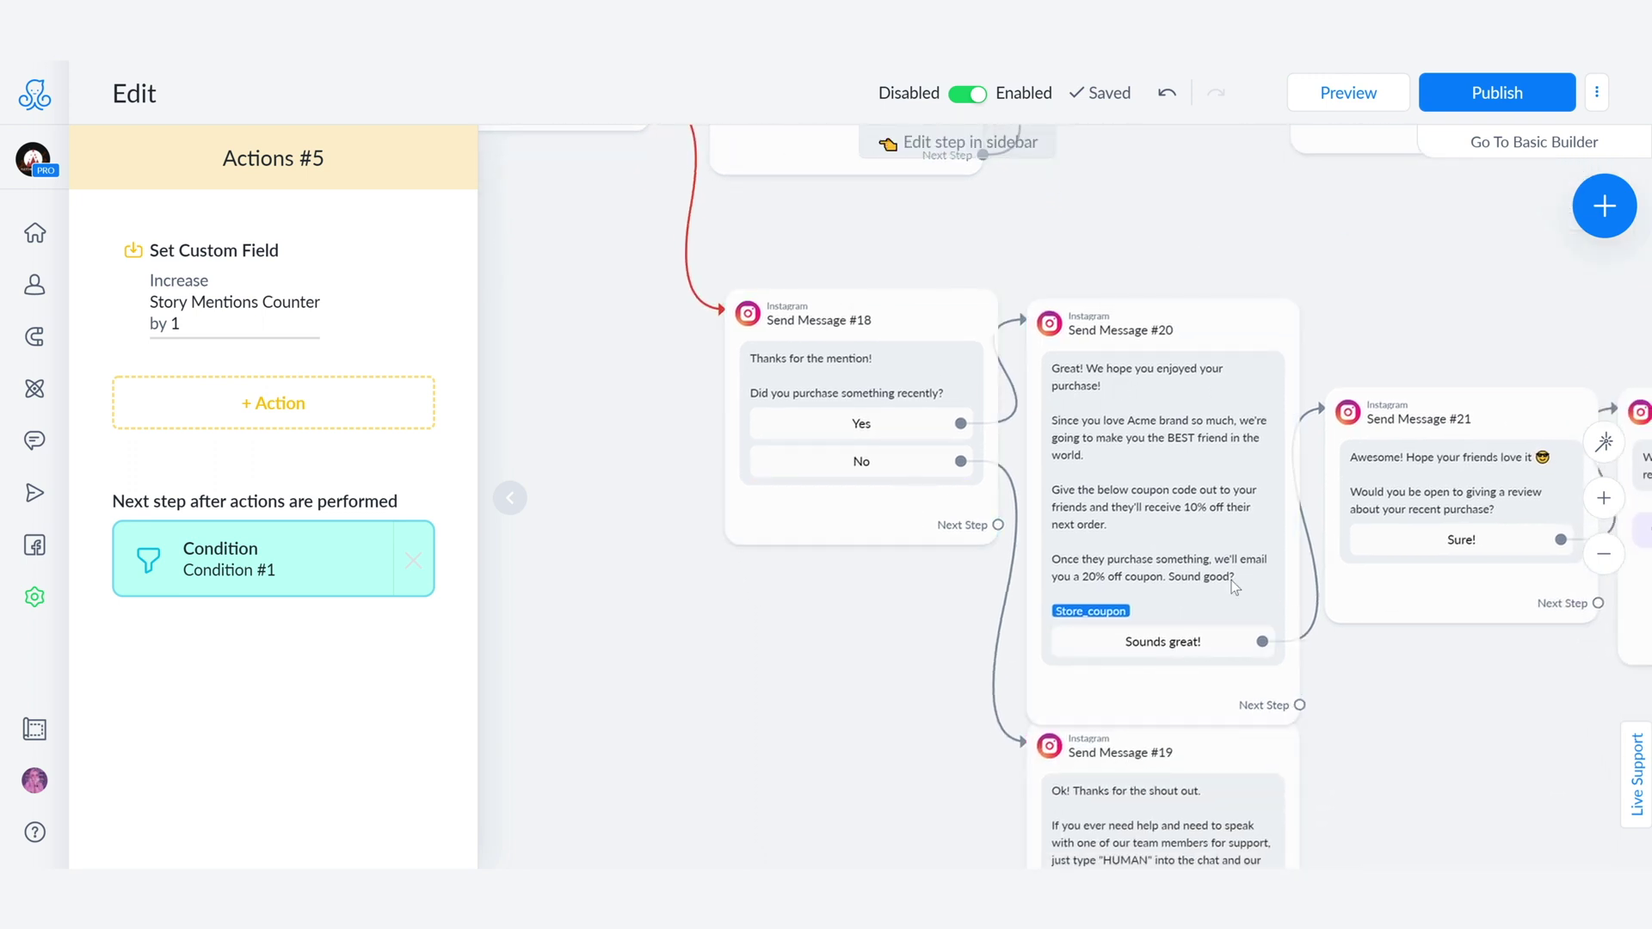
left_click_drag(1426, 634, 1192, 560)
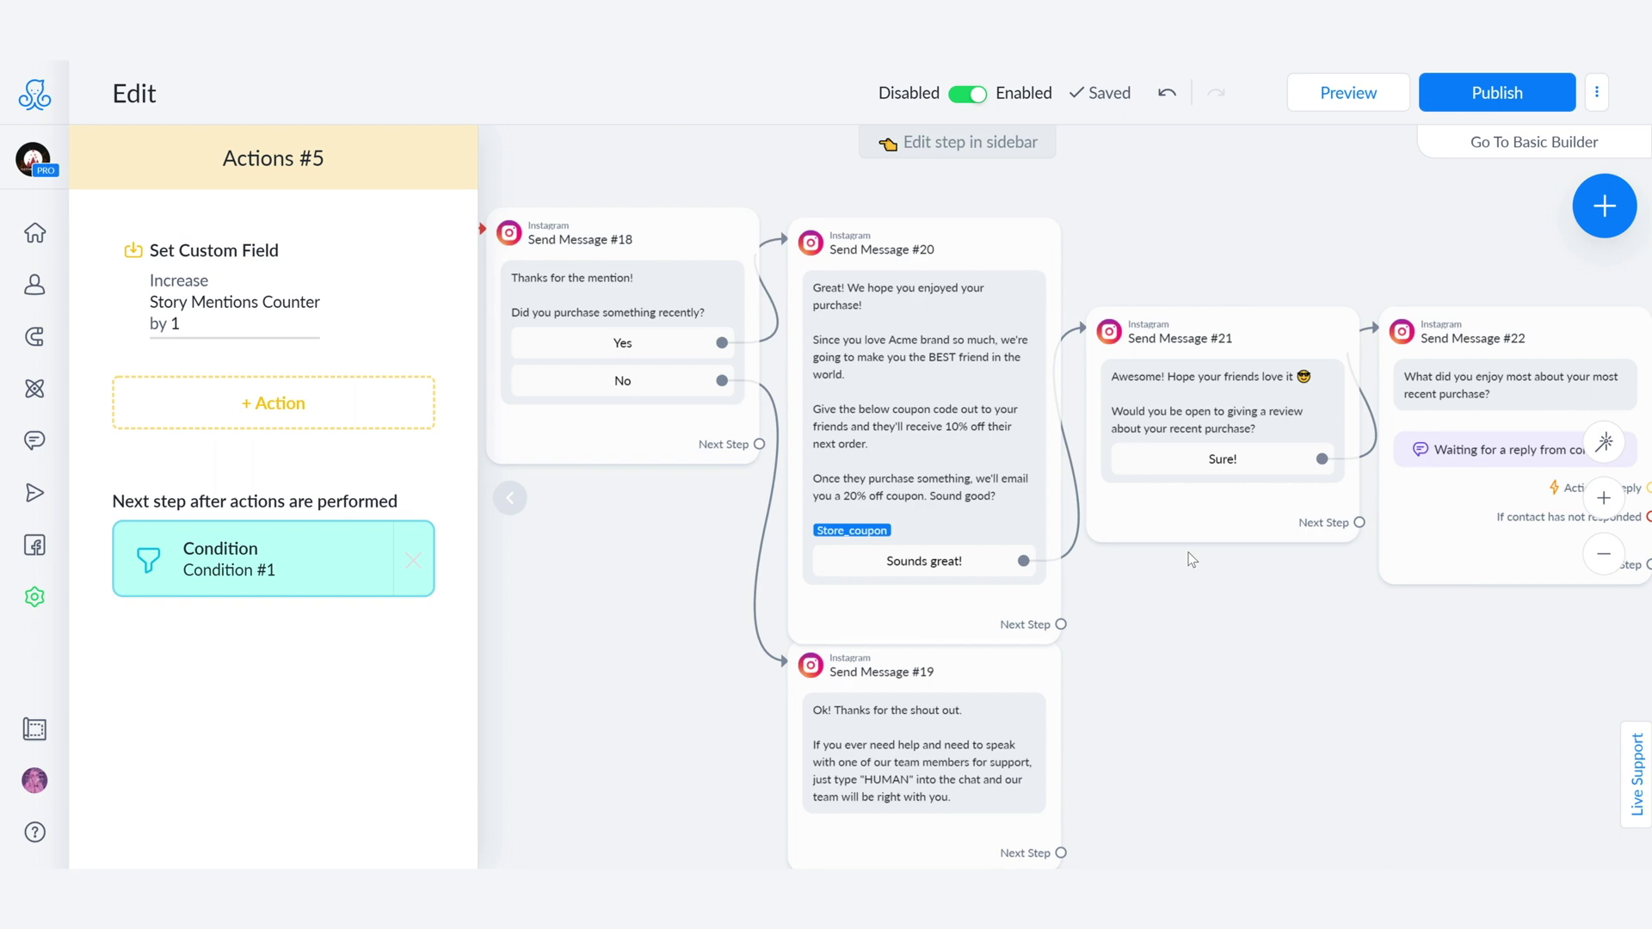
scroll(1192, 559, "down", 3)
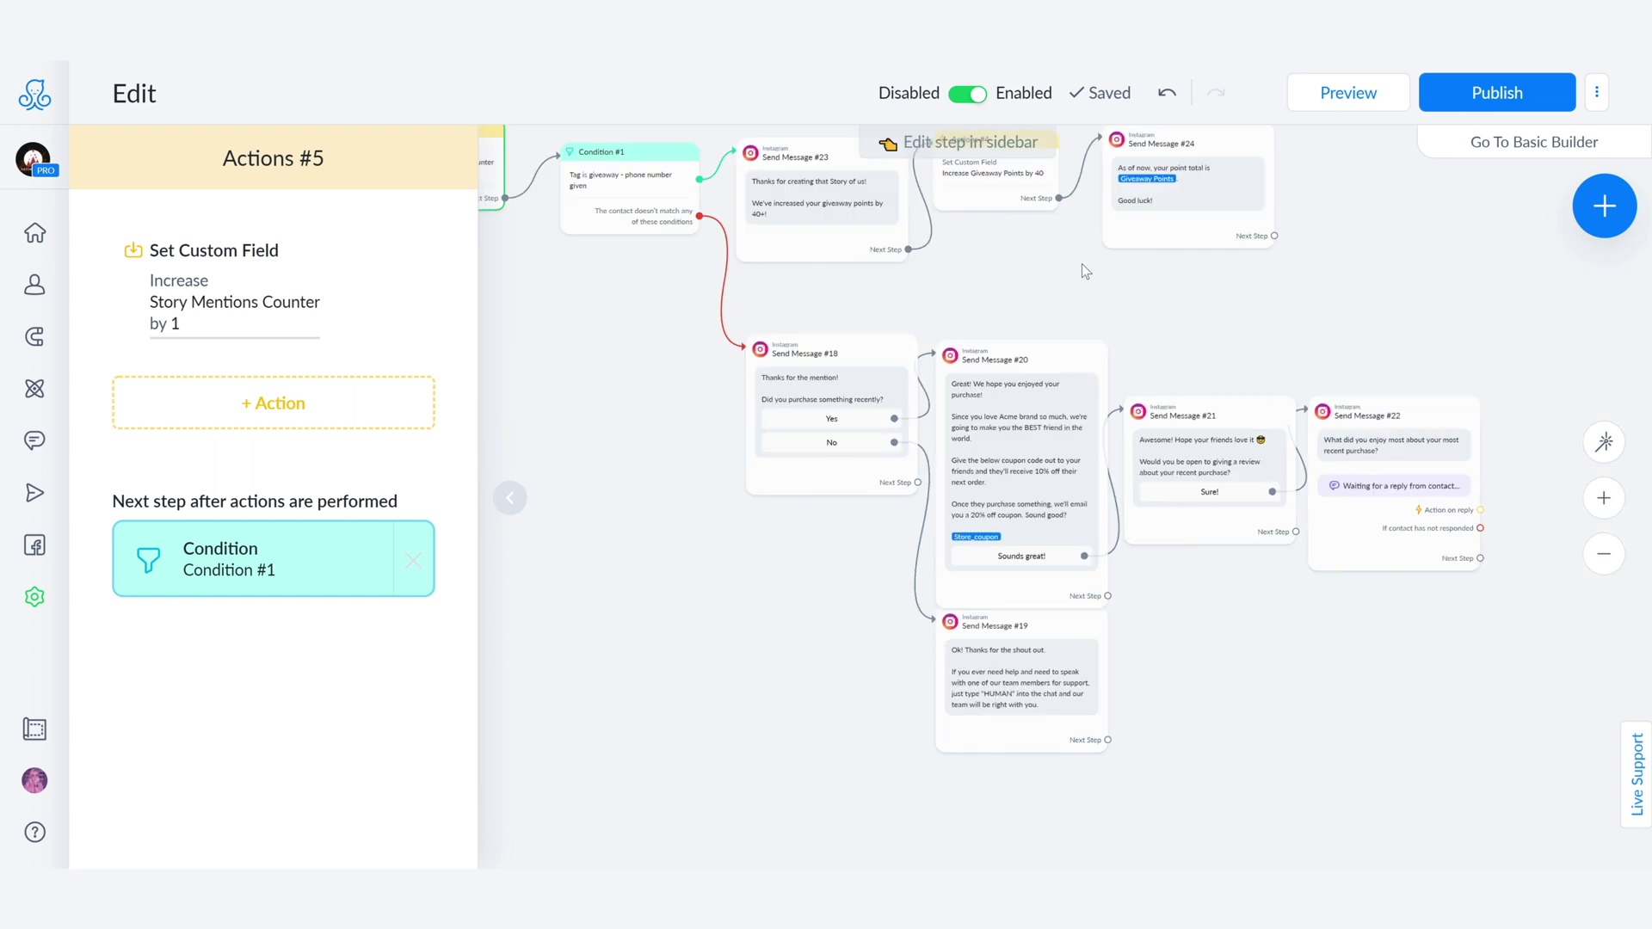
scroll(1082, 270, "up", 1)
scroll(1082, 302, "up", 3)
Review Send Message #24's text, then switch to the Growth Tools list.
scroll(1065, 365, "up", 3)
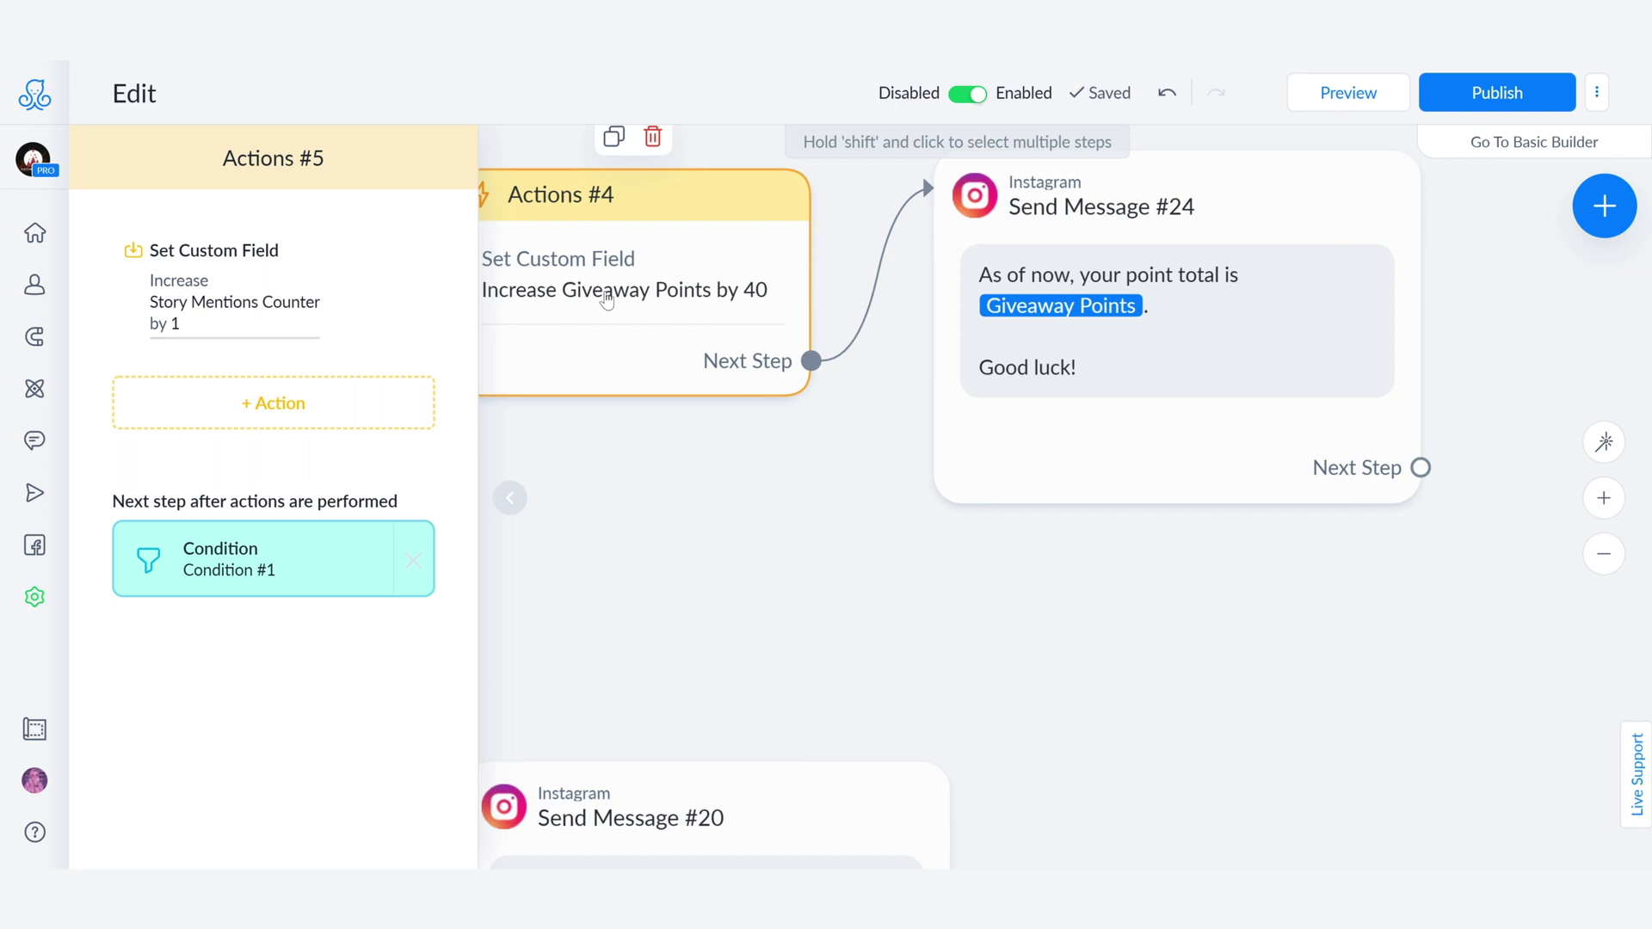
left_click(1218, 319)
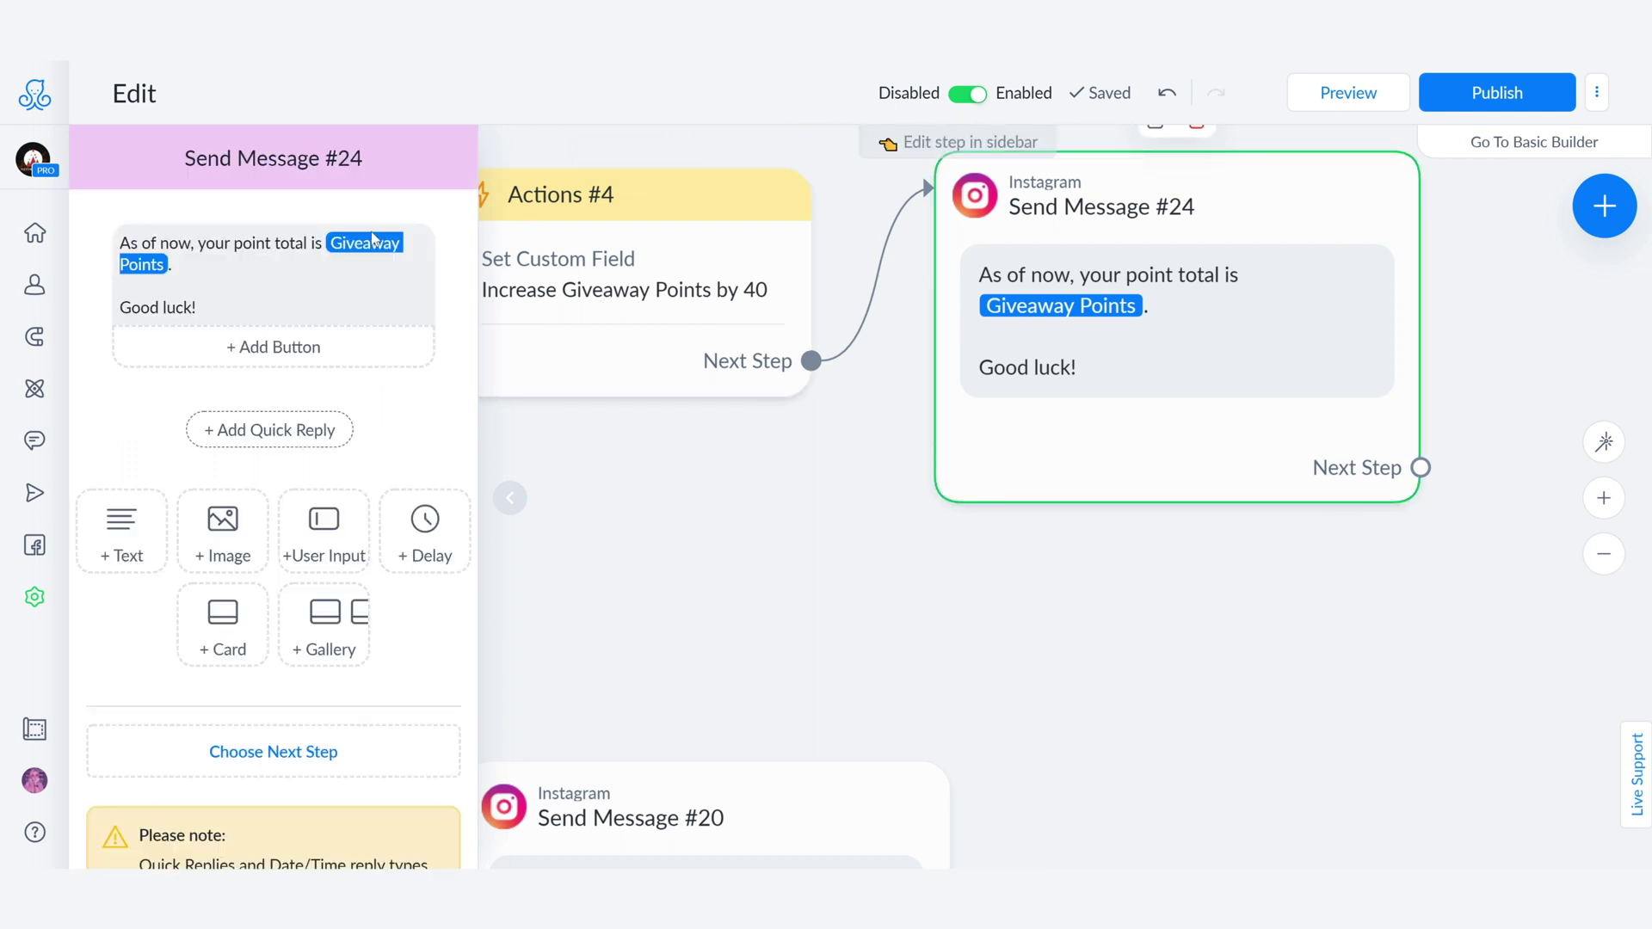
mouse_move(274, 274)
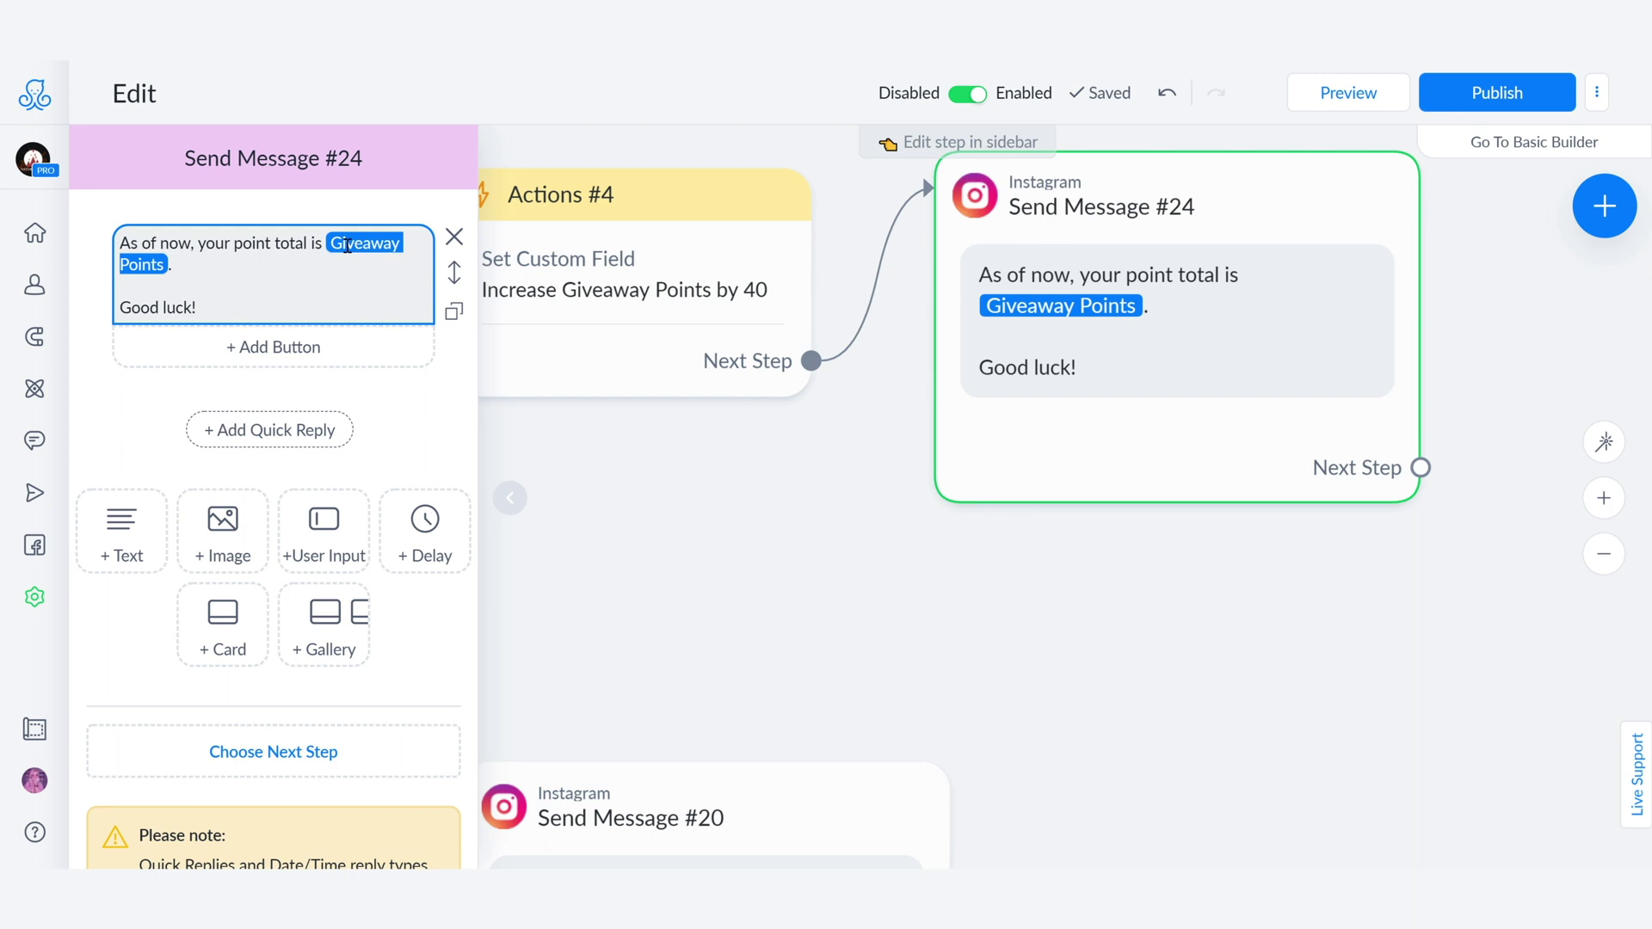
left_click(35, 336)
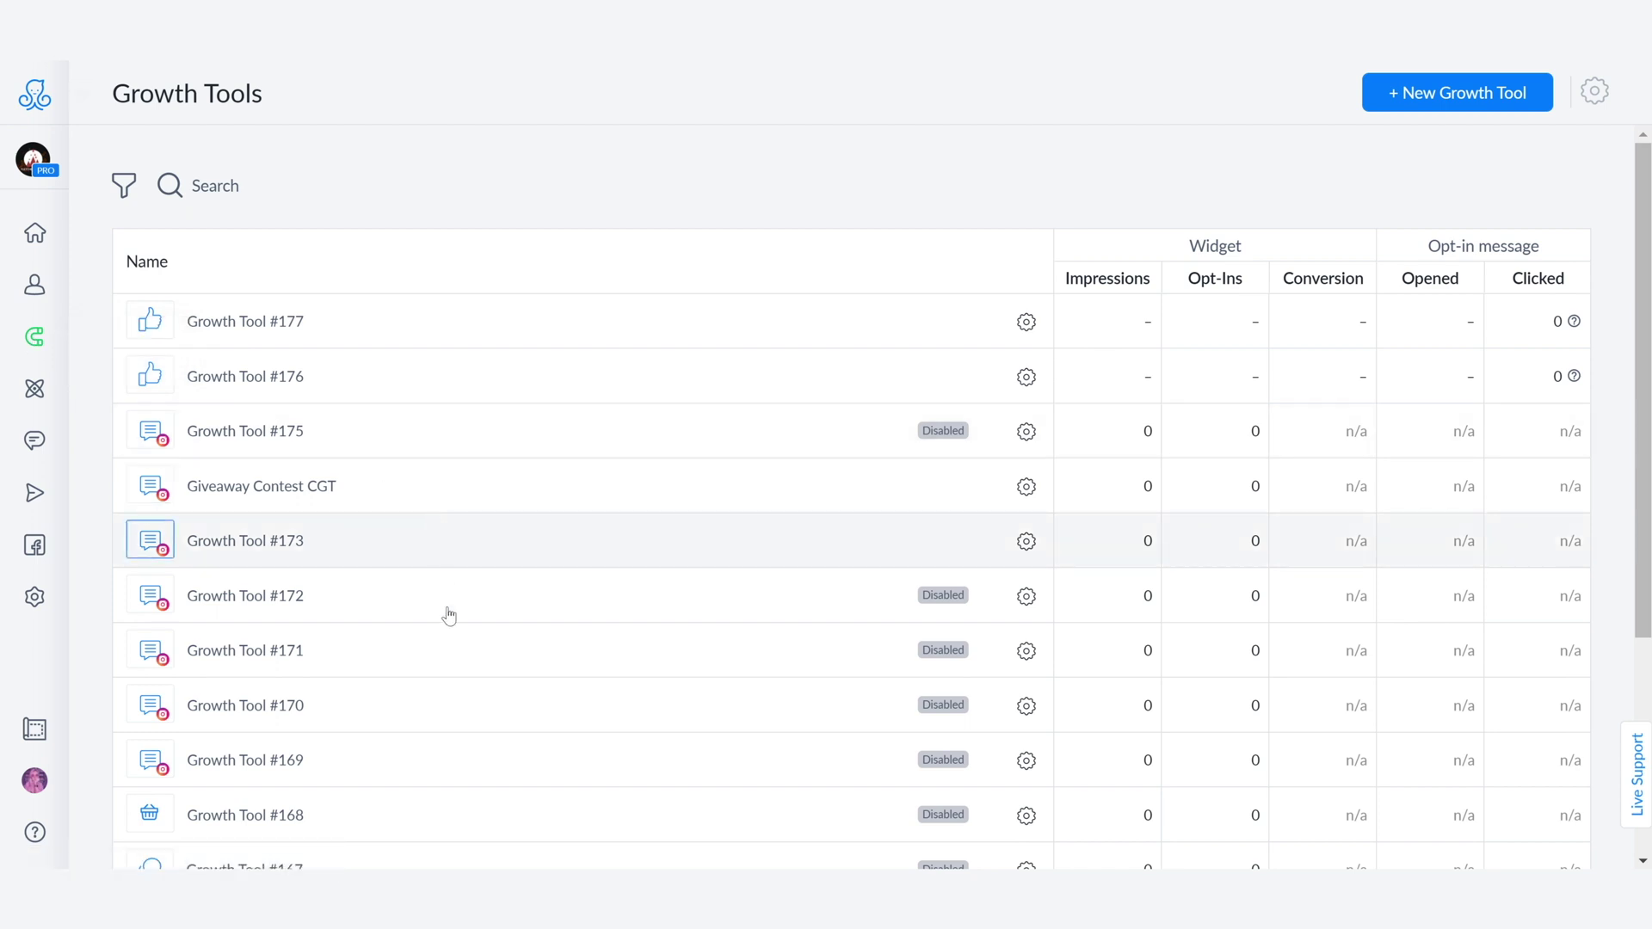
Open the Giveaway Contest CGT flow's Instagram Comments trigger settings from its Starting Step.
scroll(449, 661, "down", 1)
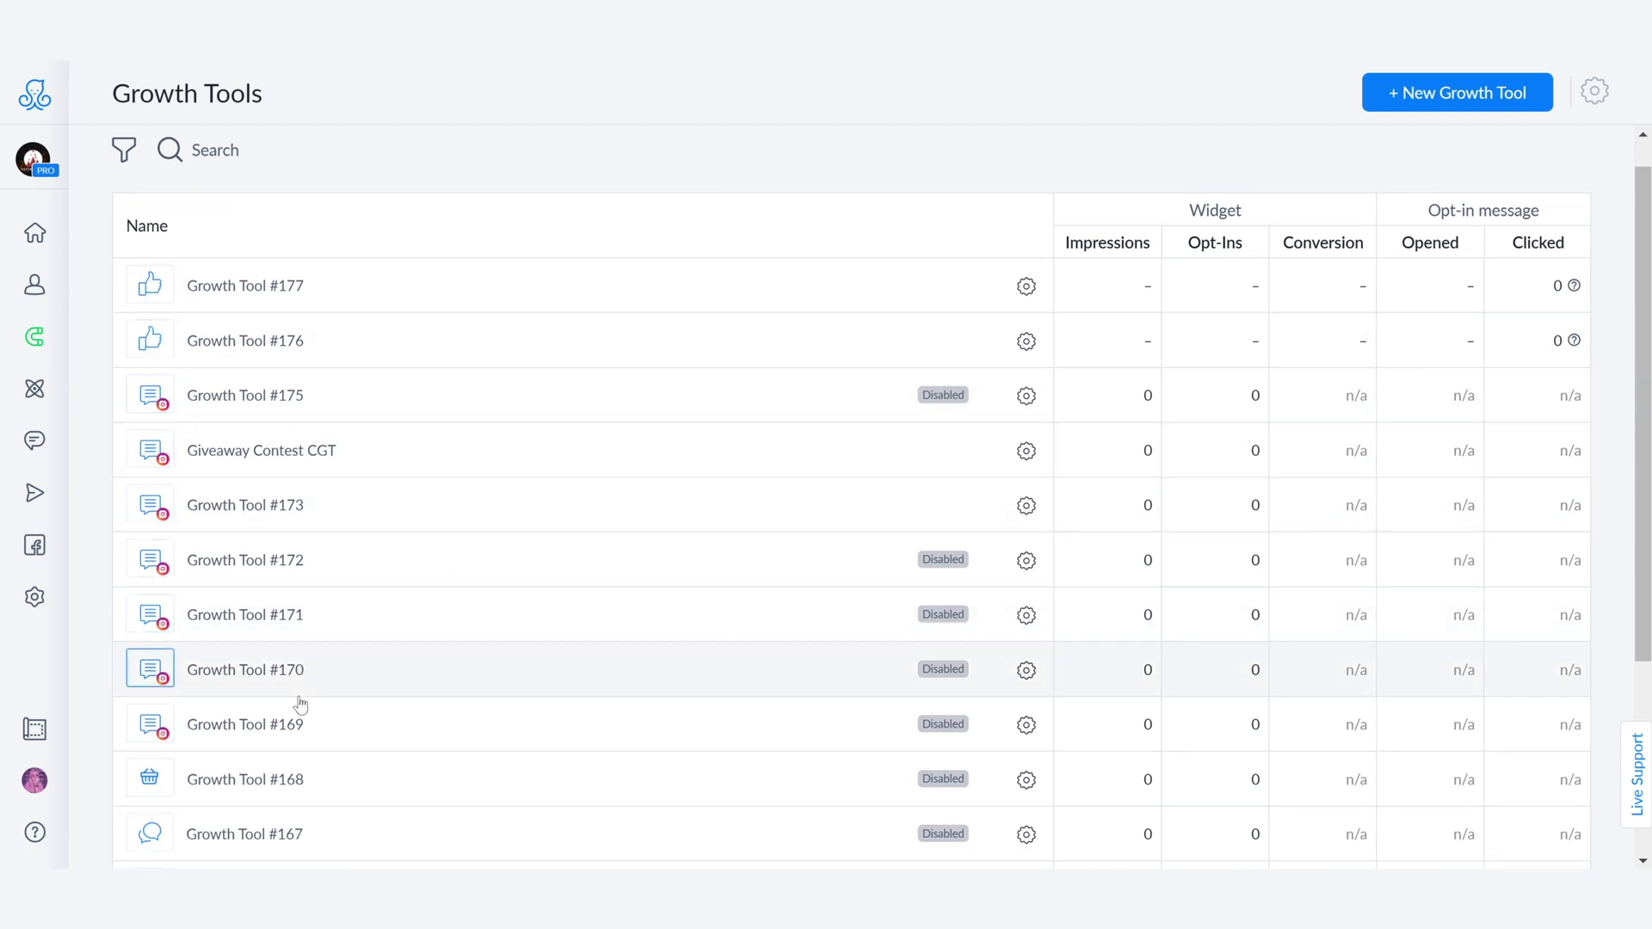
left_click(399, 454)
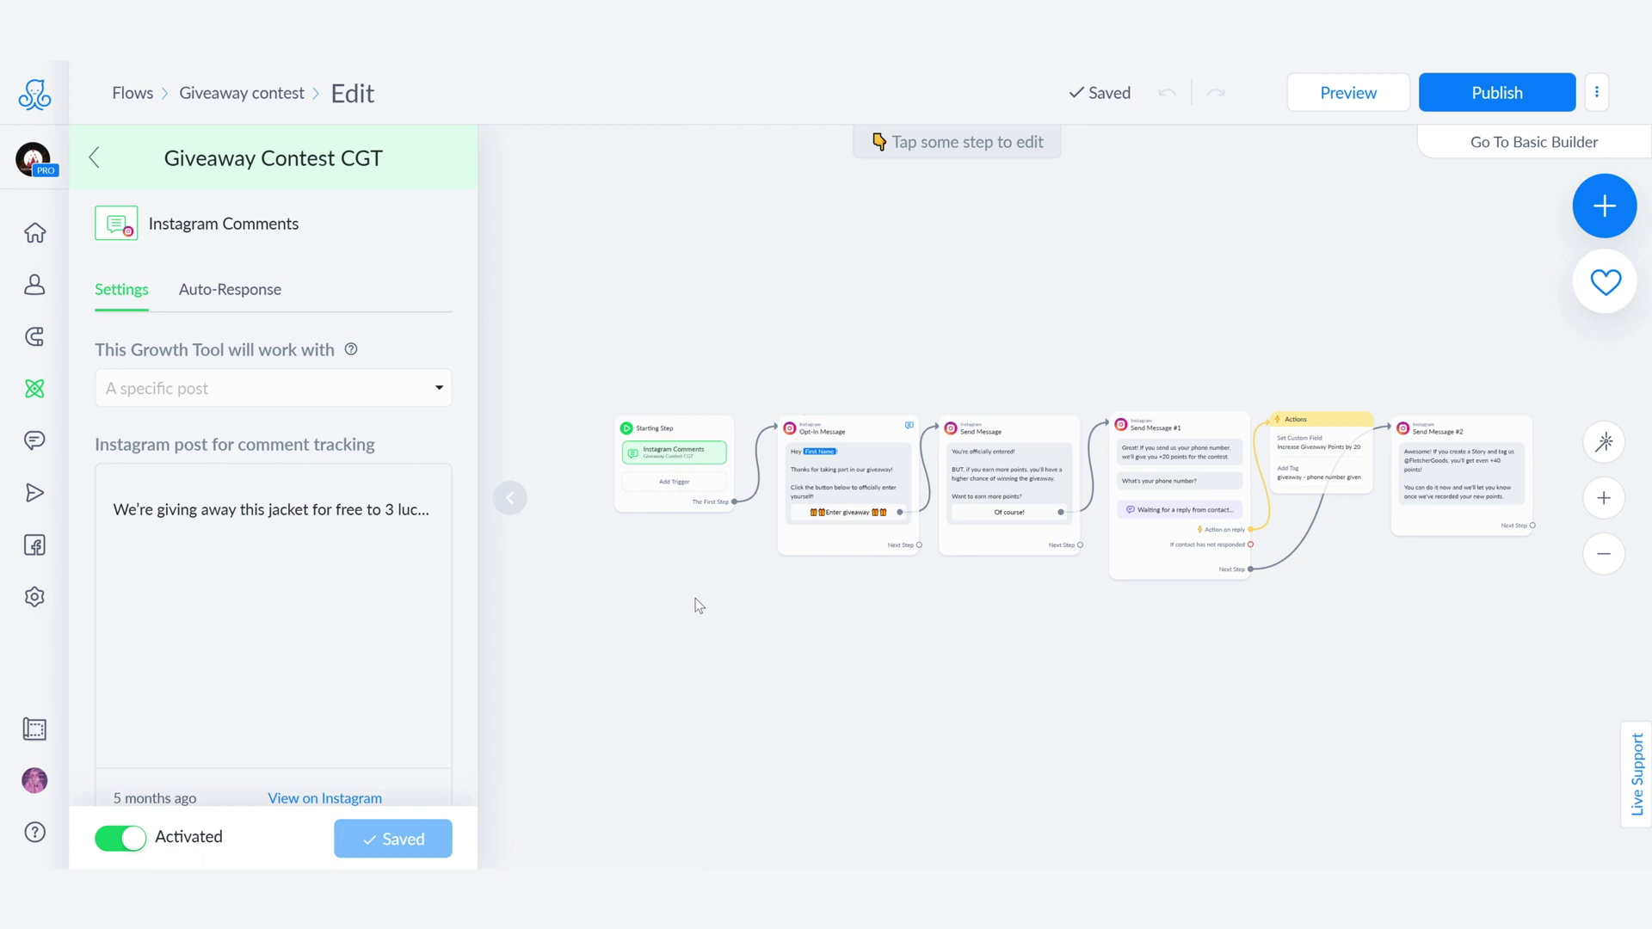
left_click(683, 420)
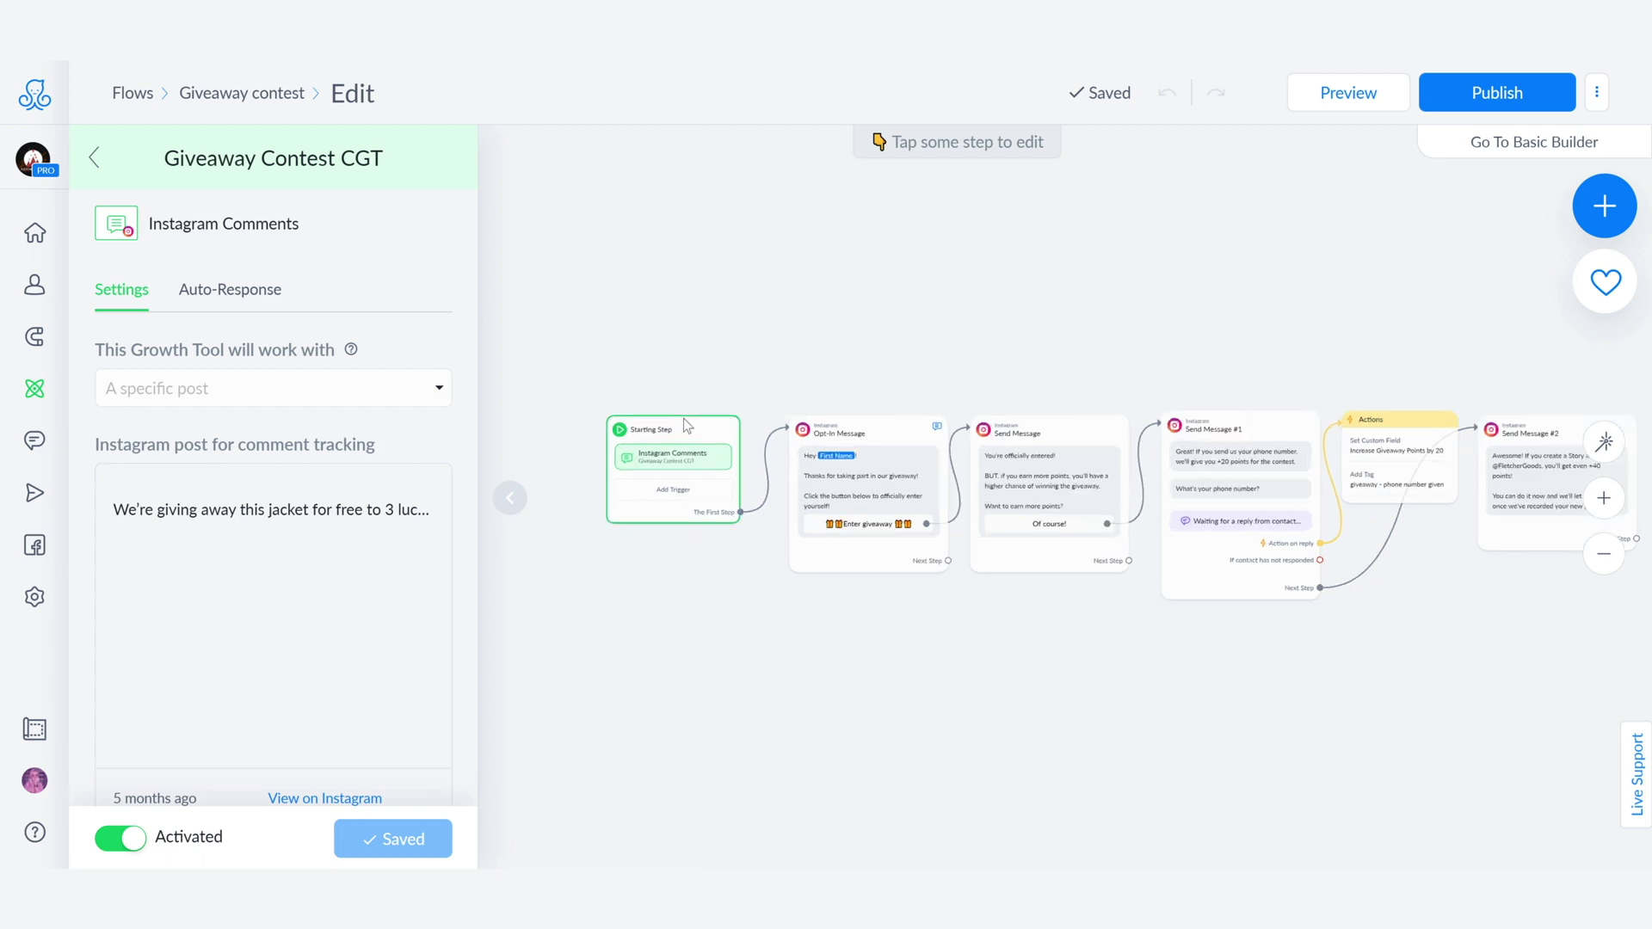
left_click(627, 533)
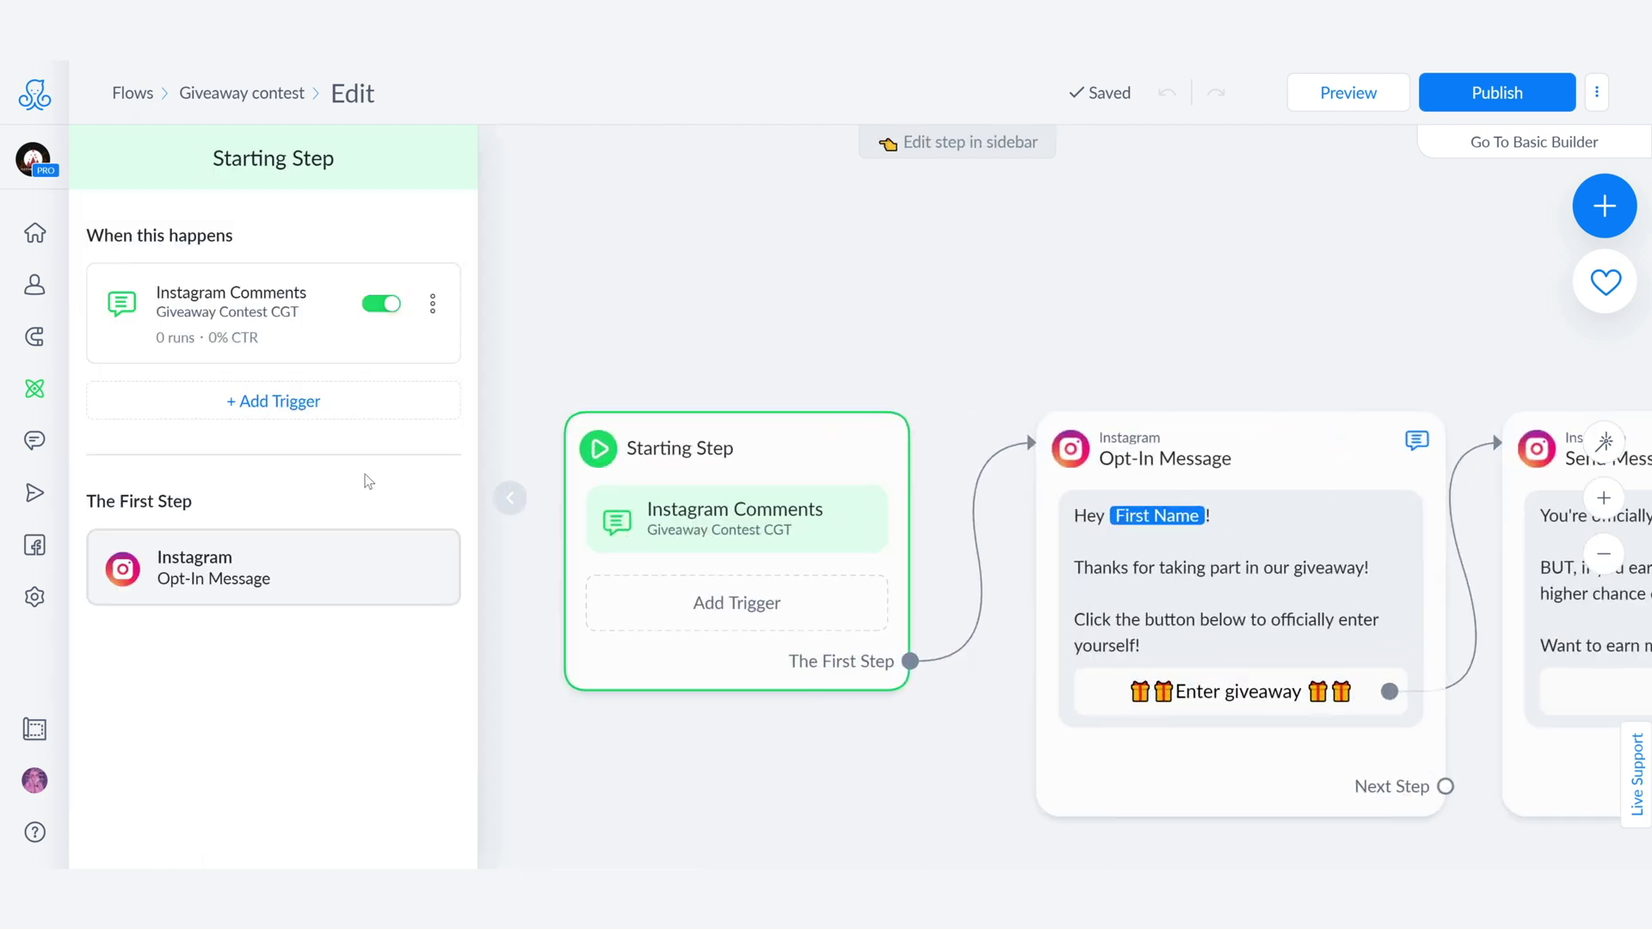
left_click(288, 341)
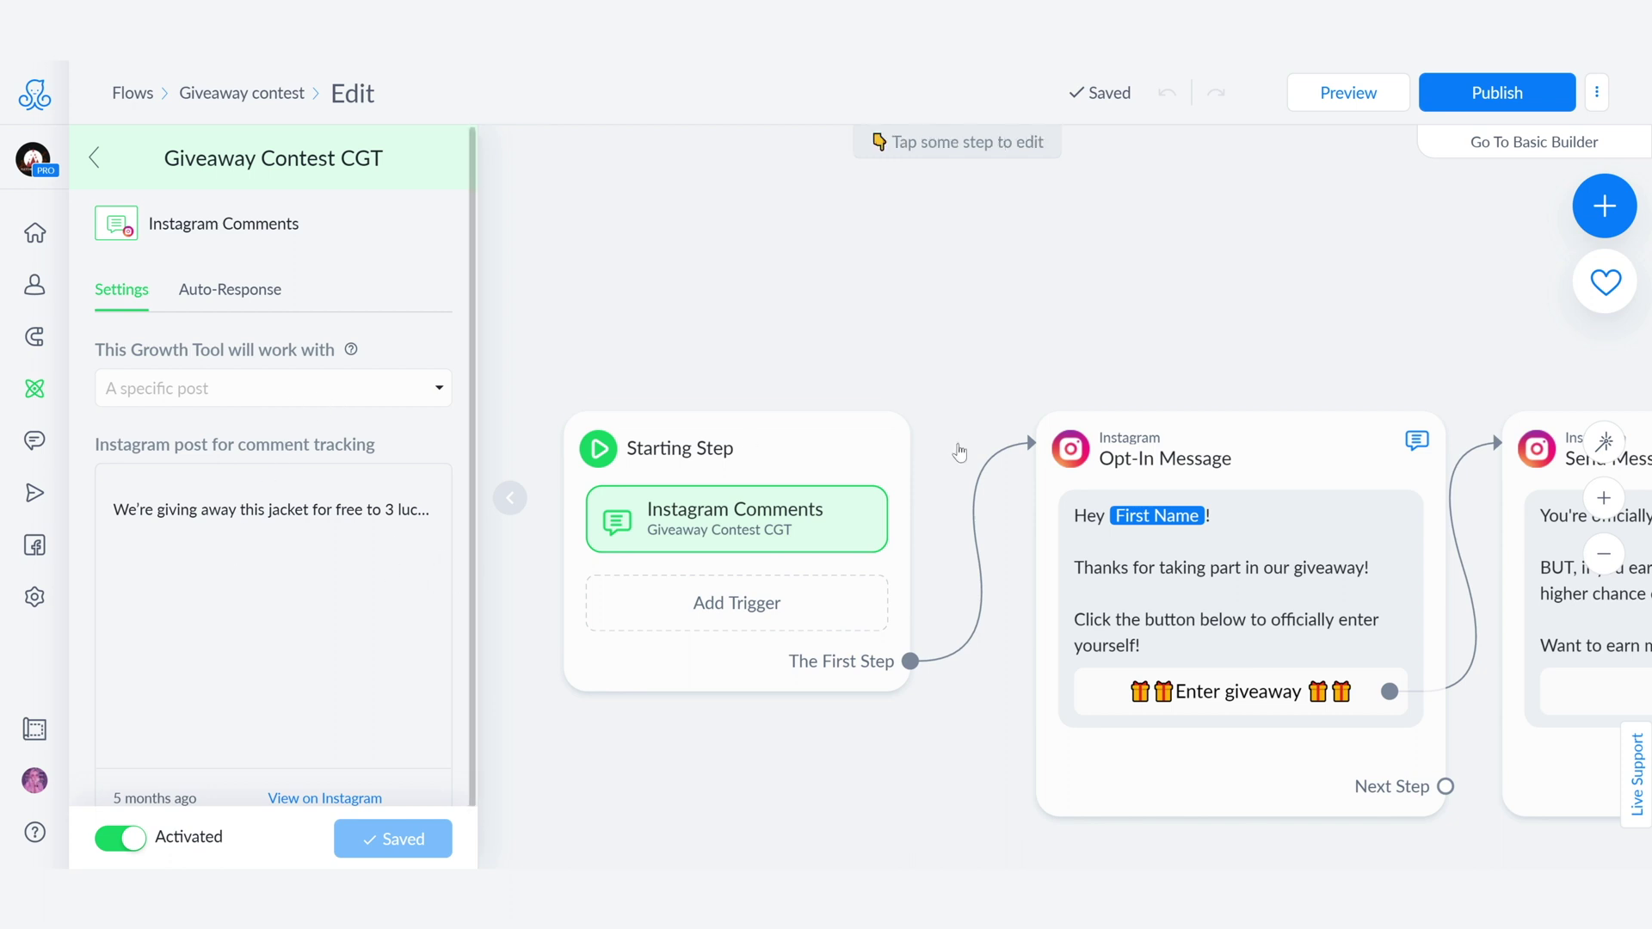
Add two more comment replies in Auto-Response, giving three random reply options.
left_click(252, 291)
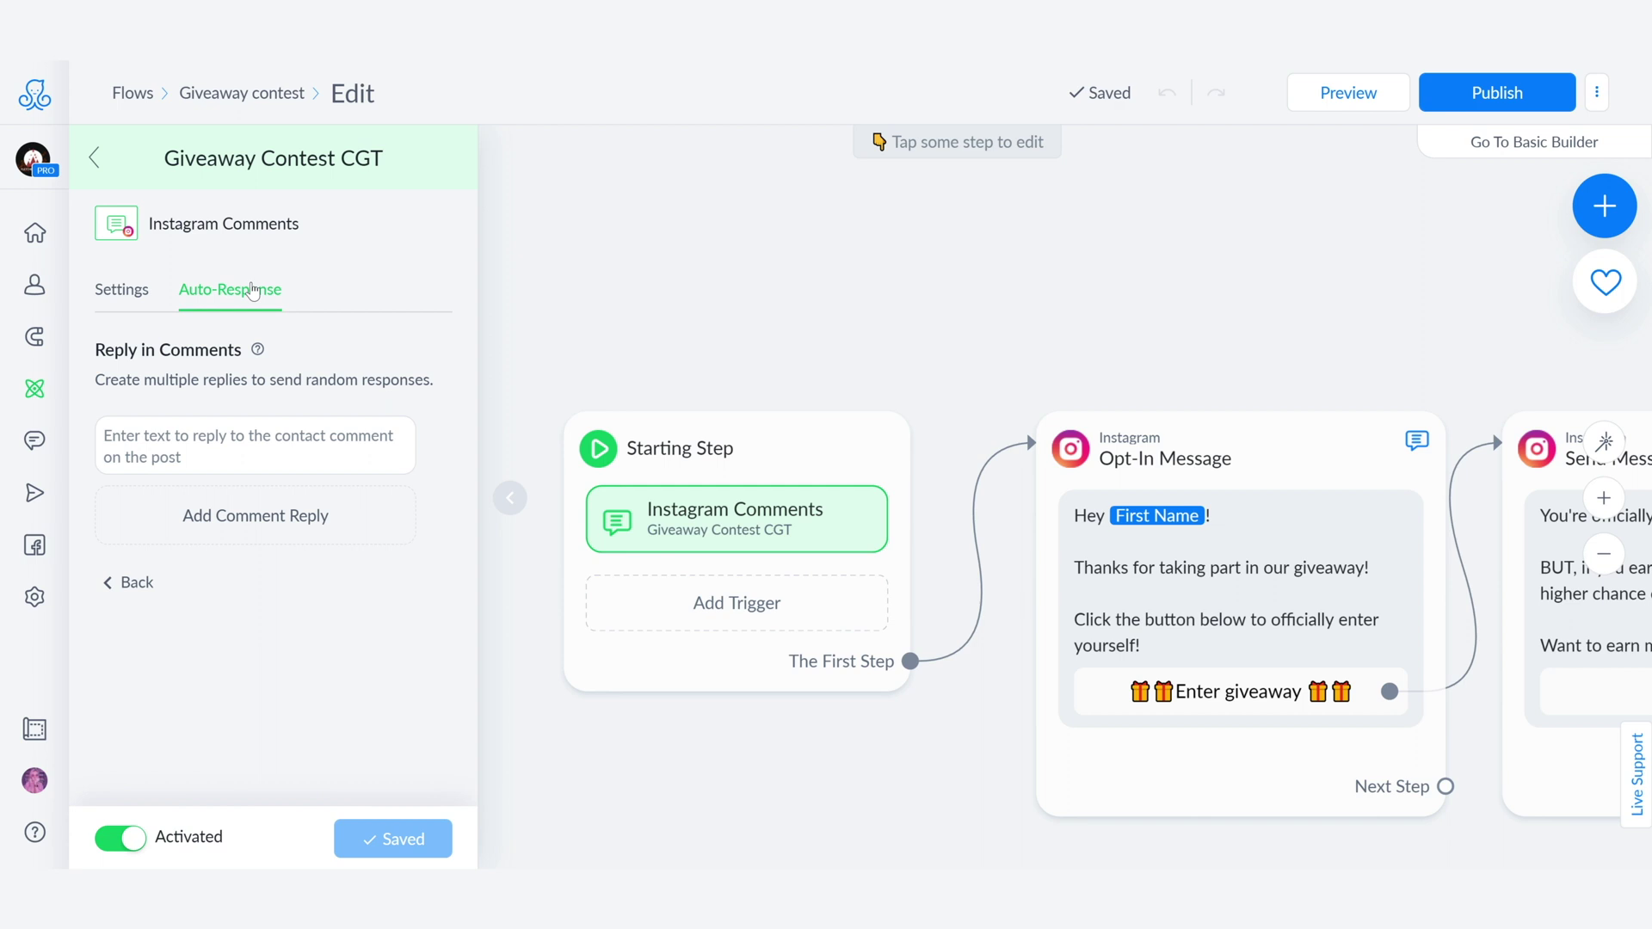
mouse_move(1222, 591)
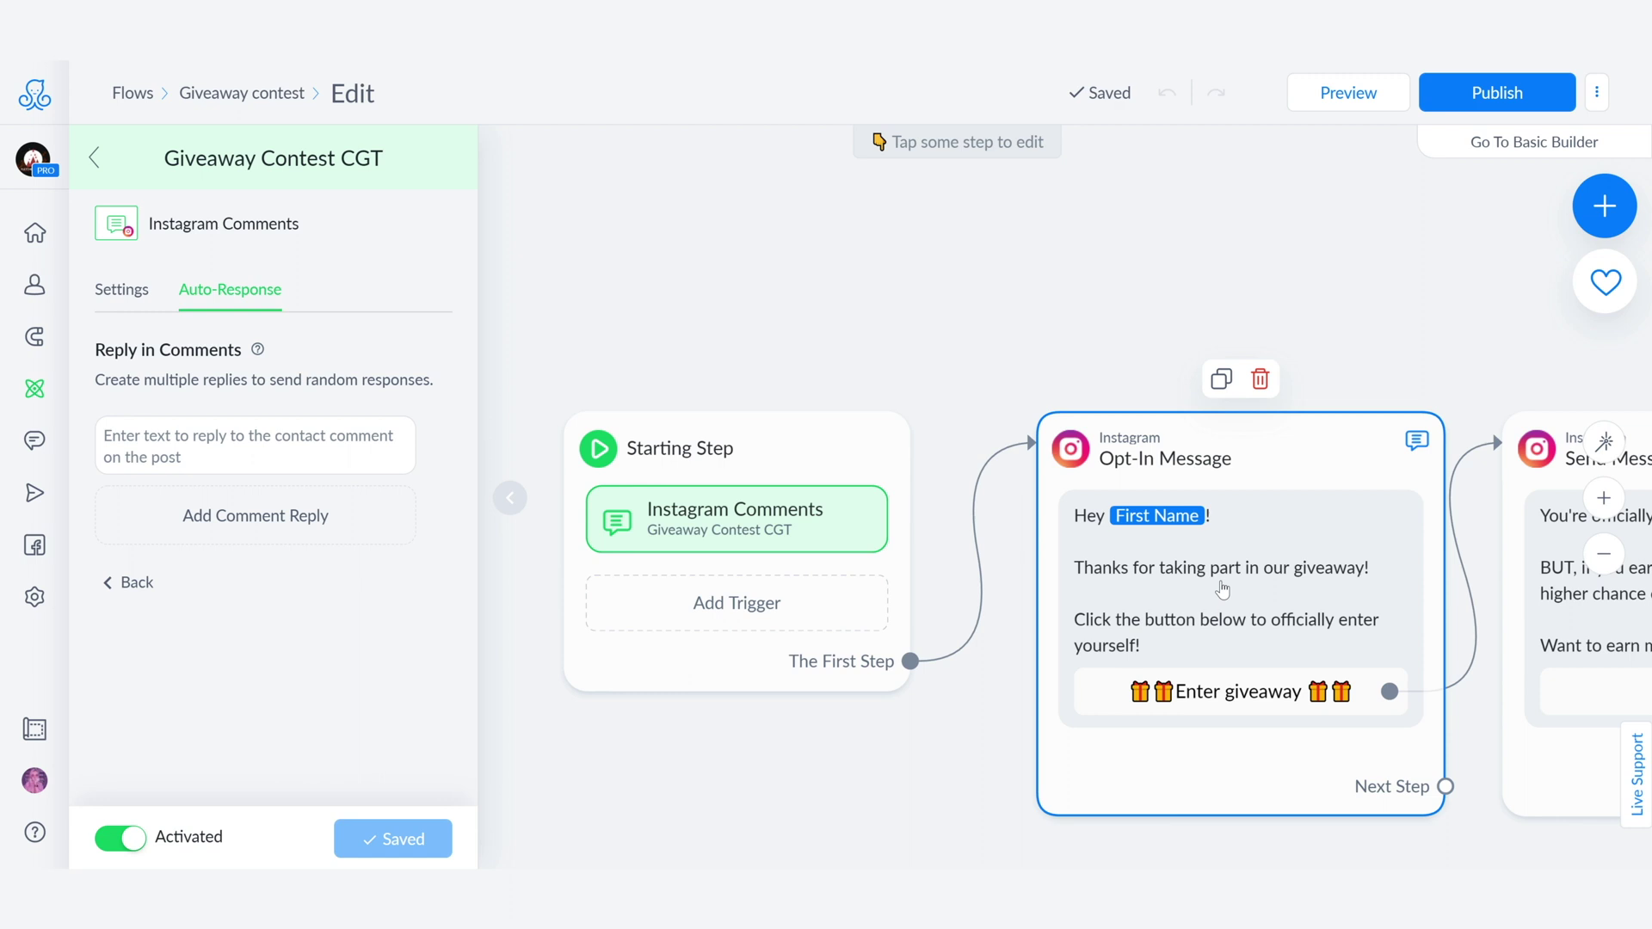
left_click(297, 441)
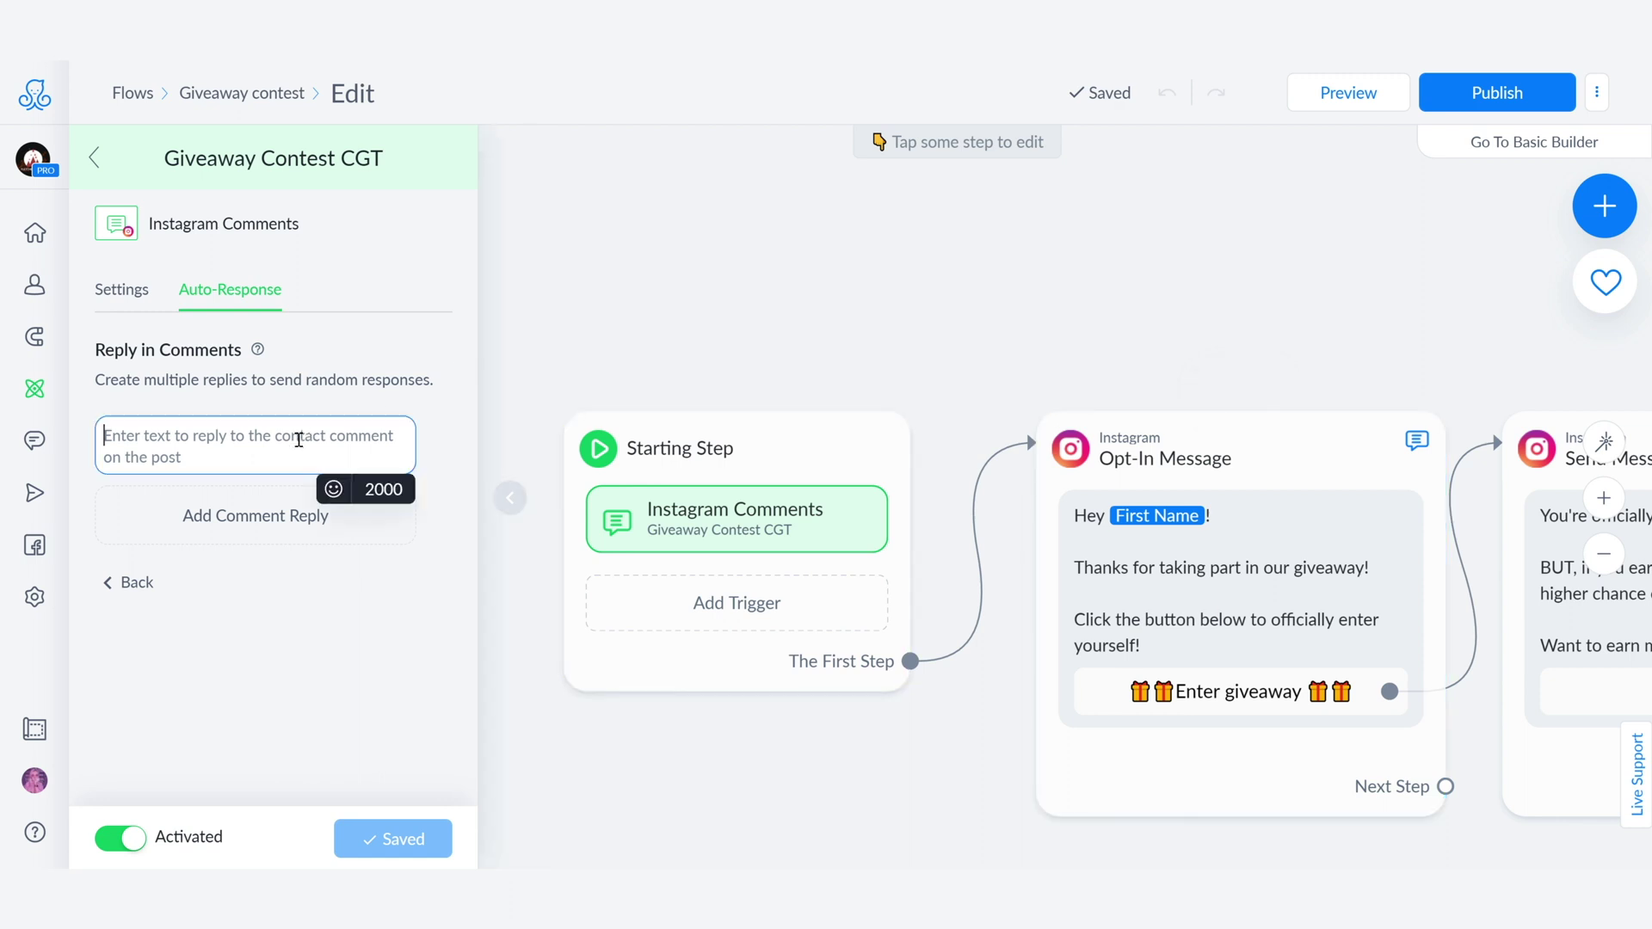
left_click(273, 531)
left_click(258, 590)
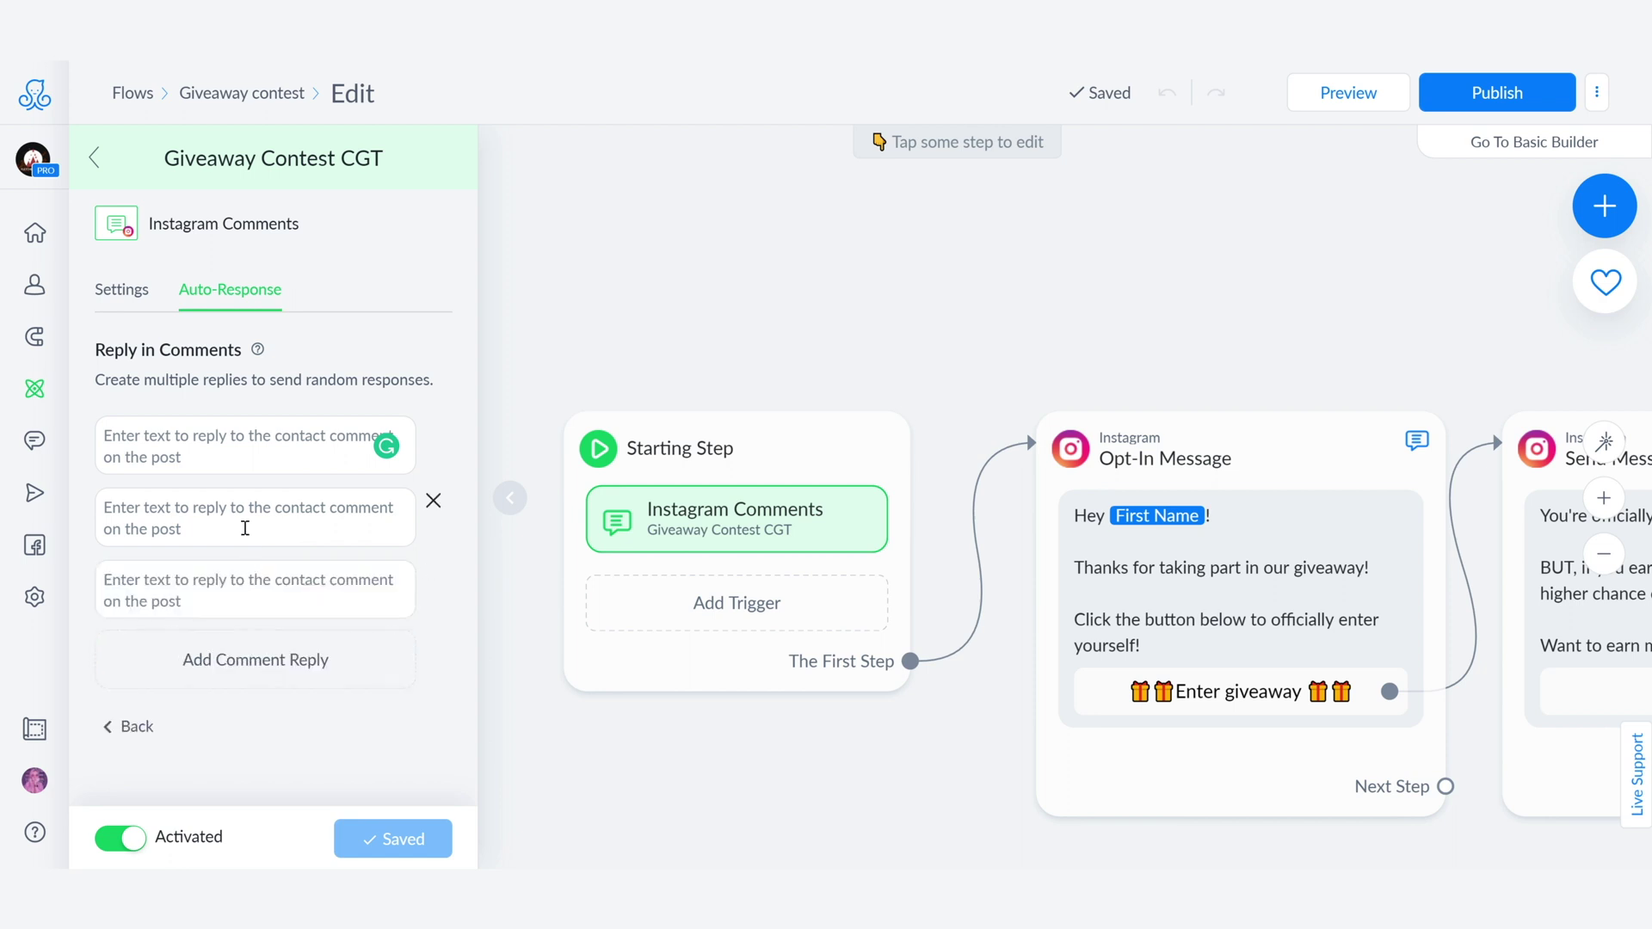
left_click(241, 514)
left_click(219, 437)
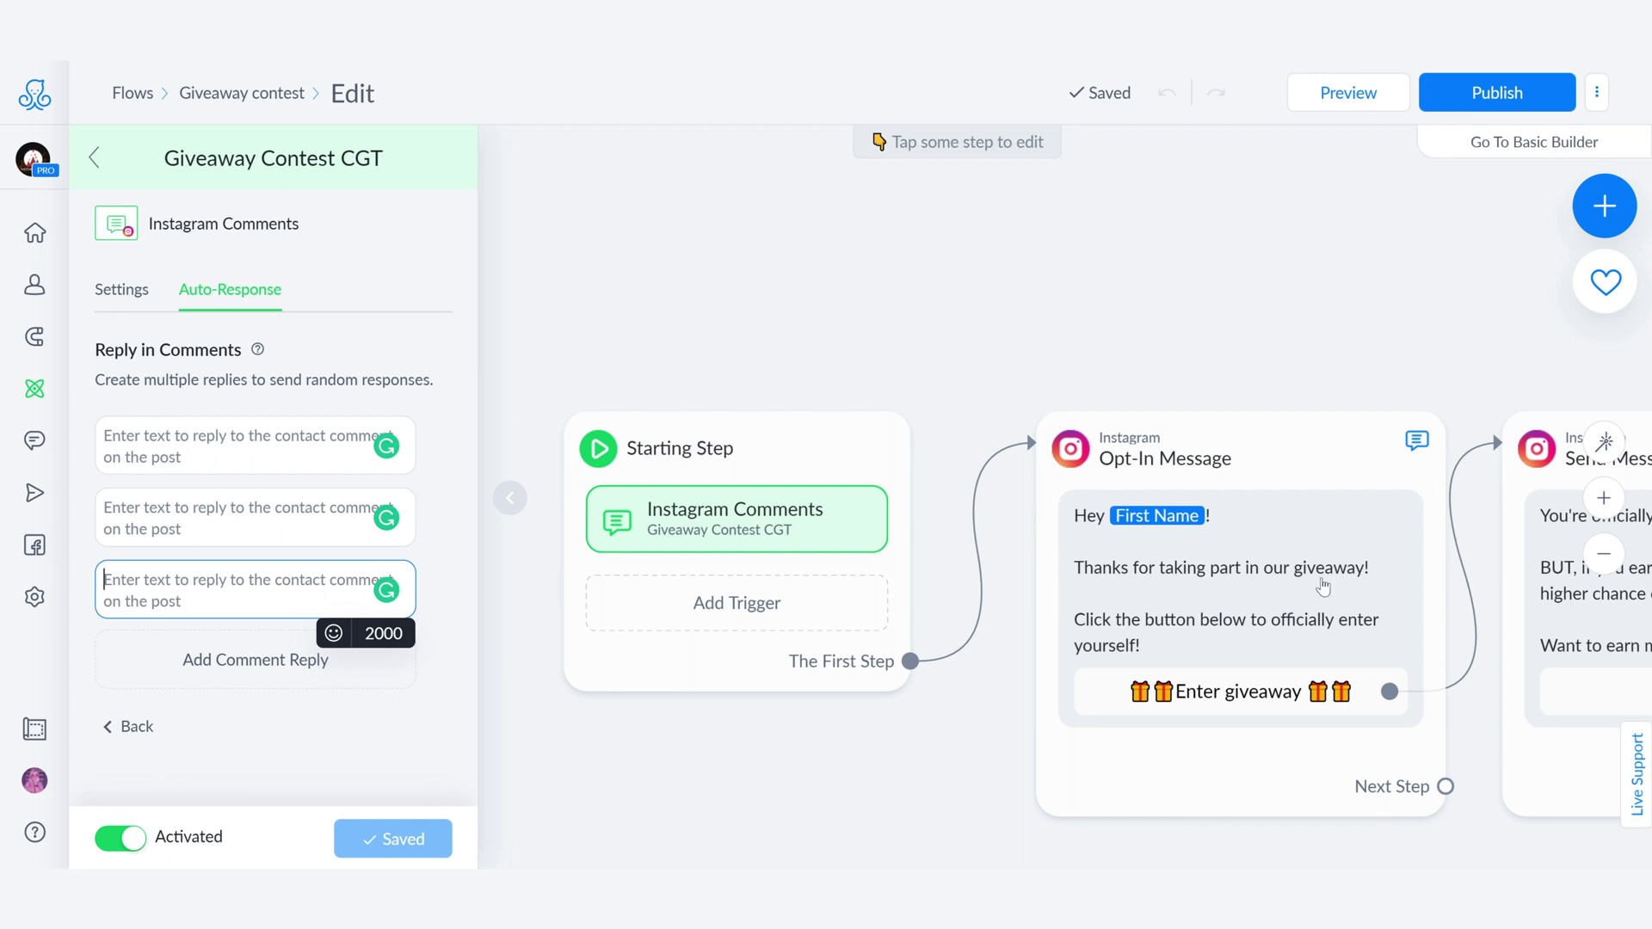
mouse_move(1358, 461)
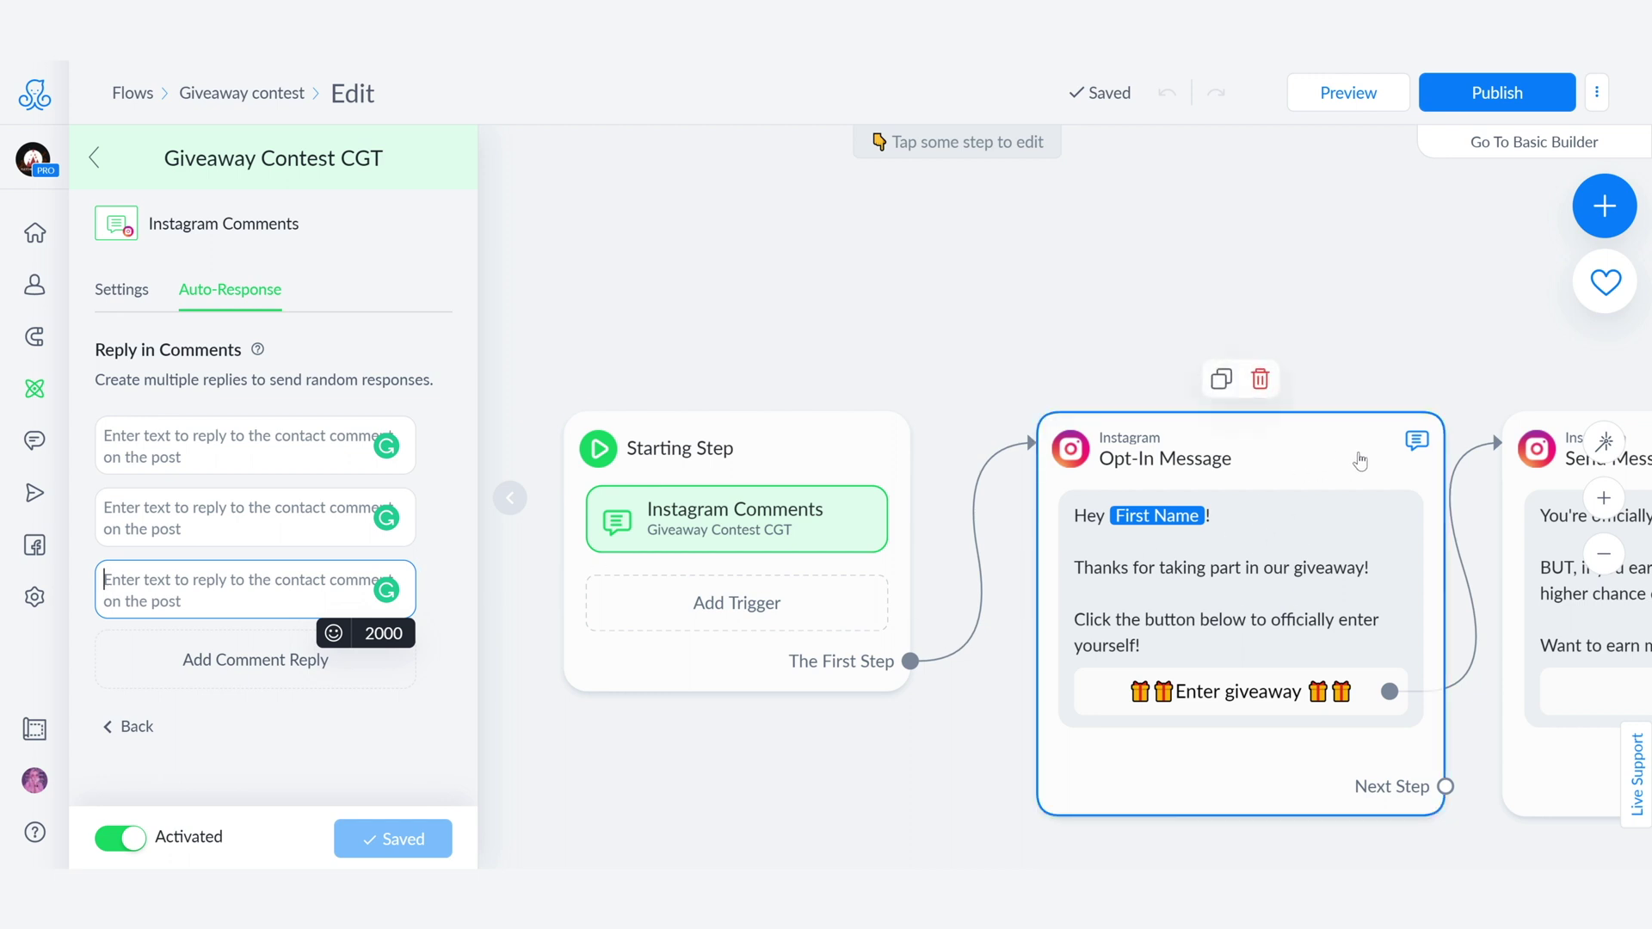
left_click(869, 357)
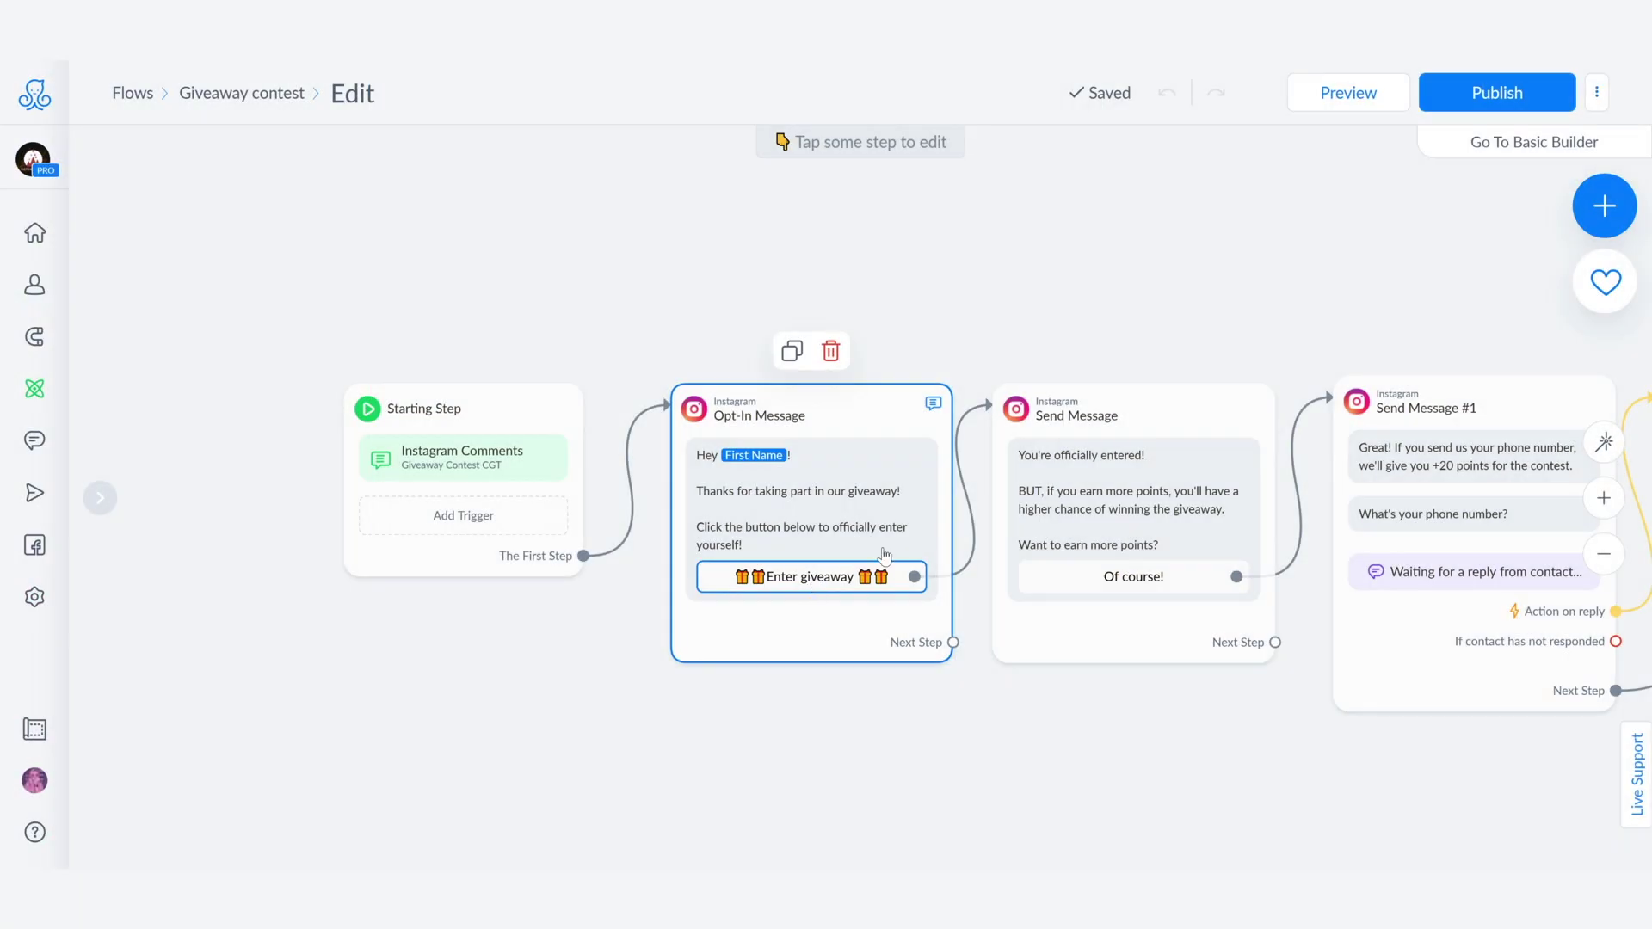
Pan the canvas and open Send Message #1, the phone-number request step.
left_click(1106, 506)
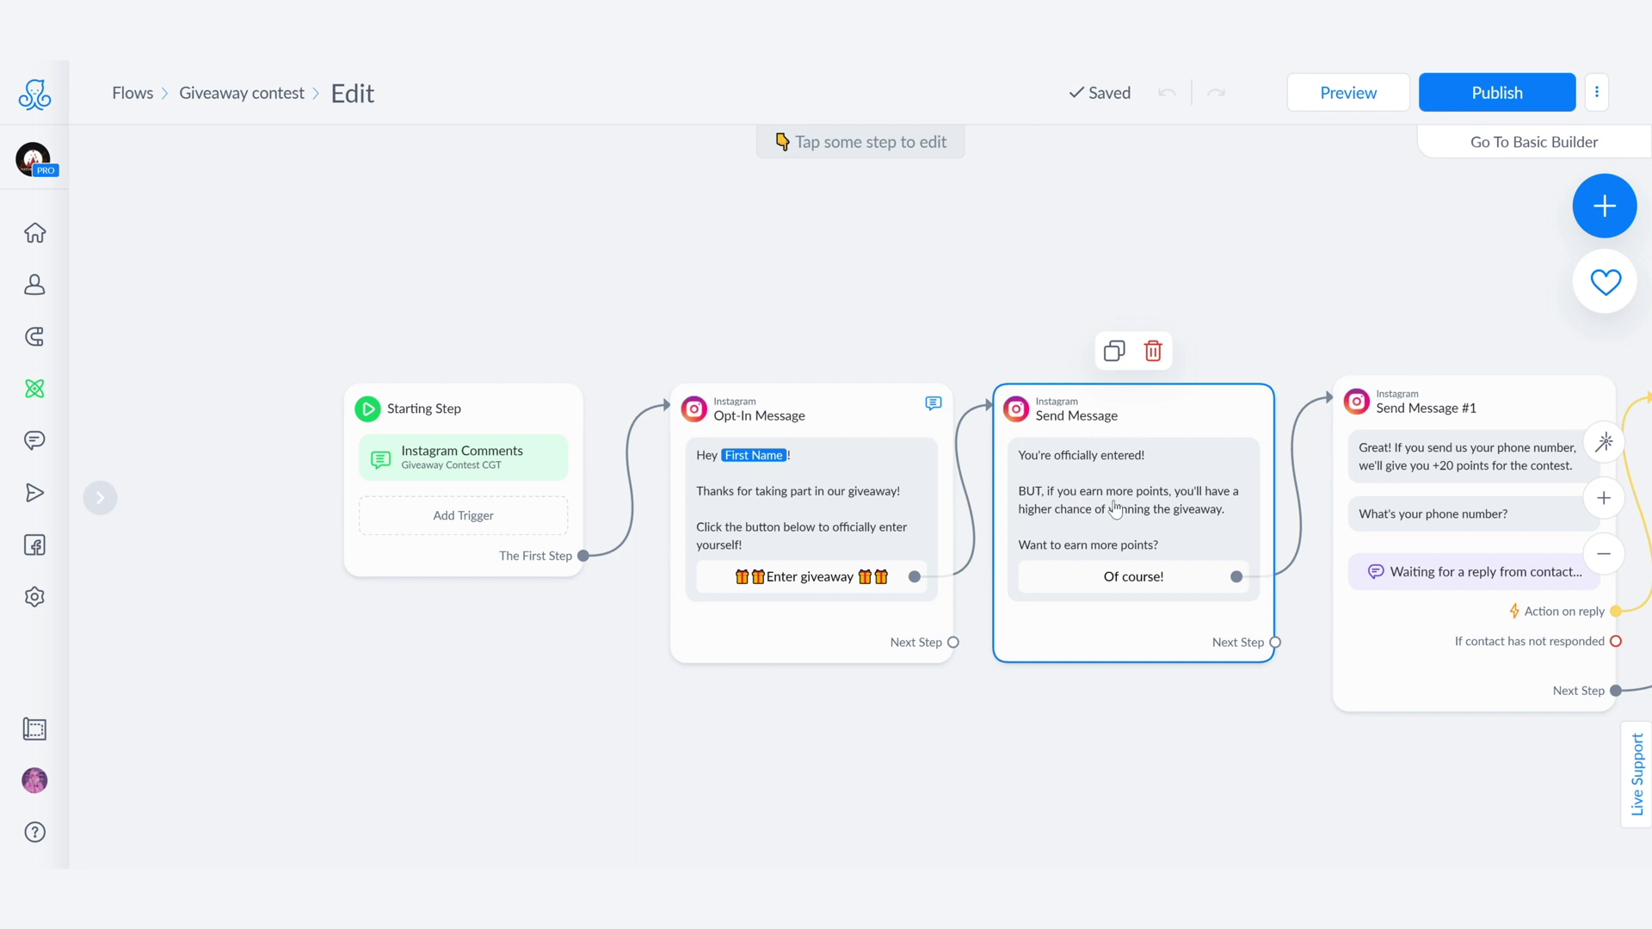
left_click(1231, 710)
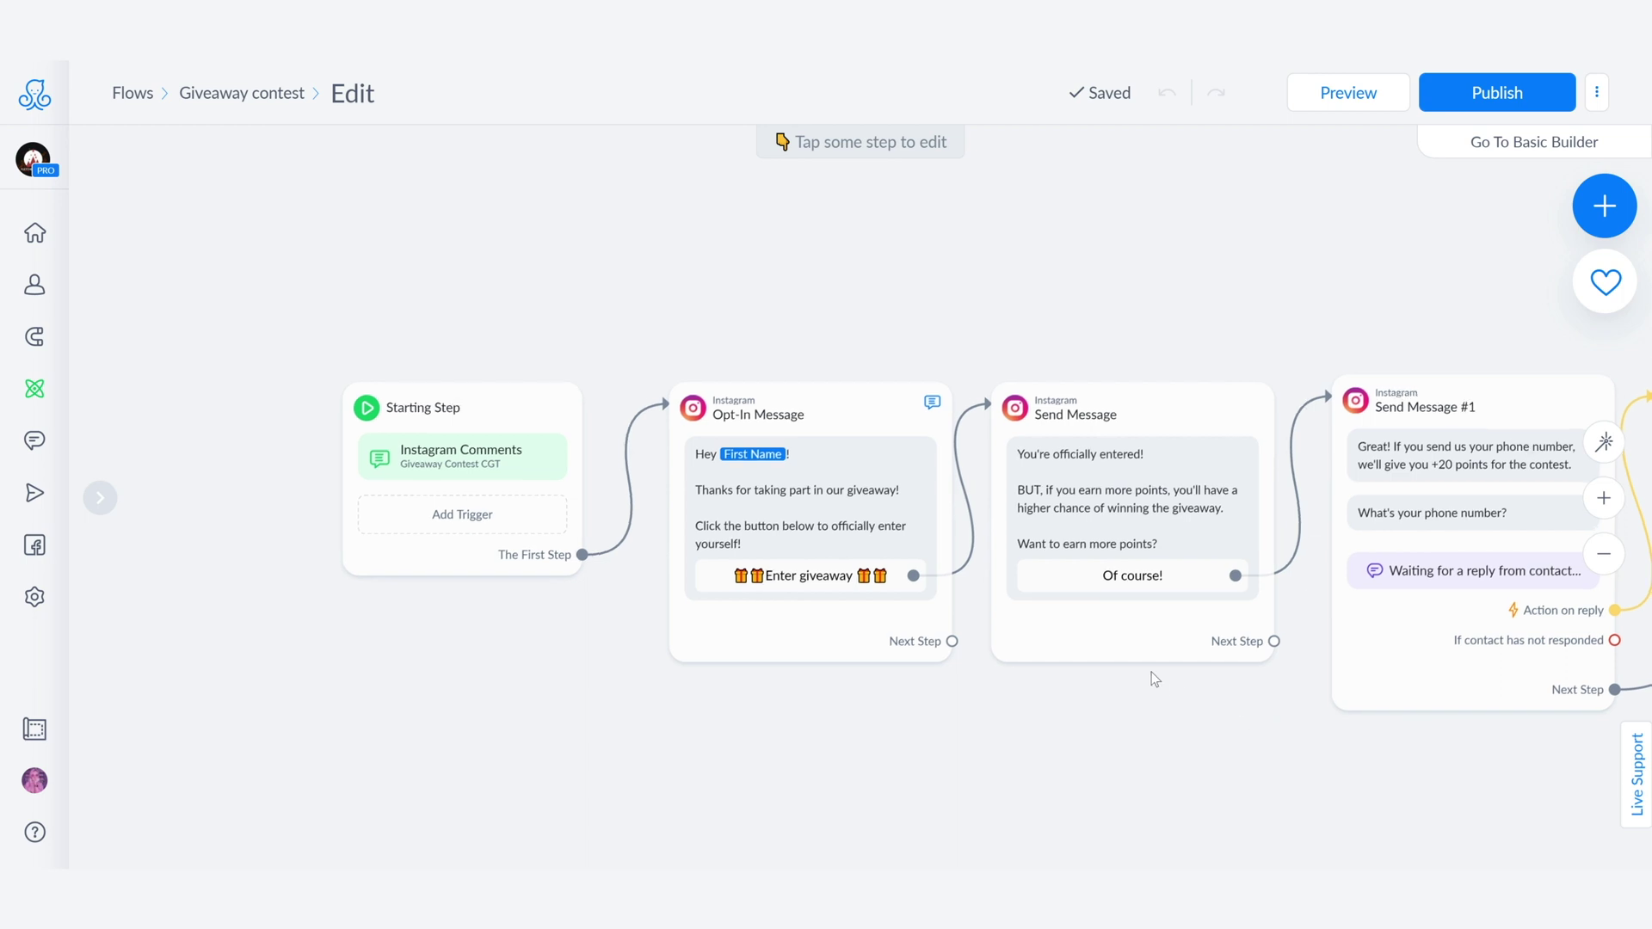
left_click_drag(1155, 675, 975, 664)
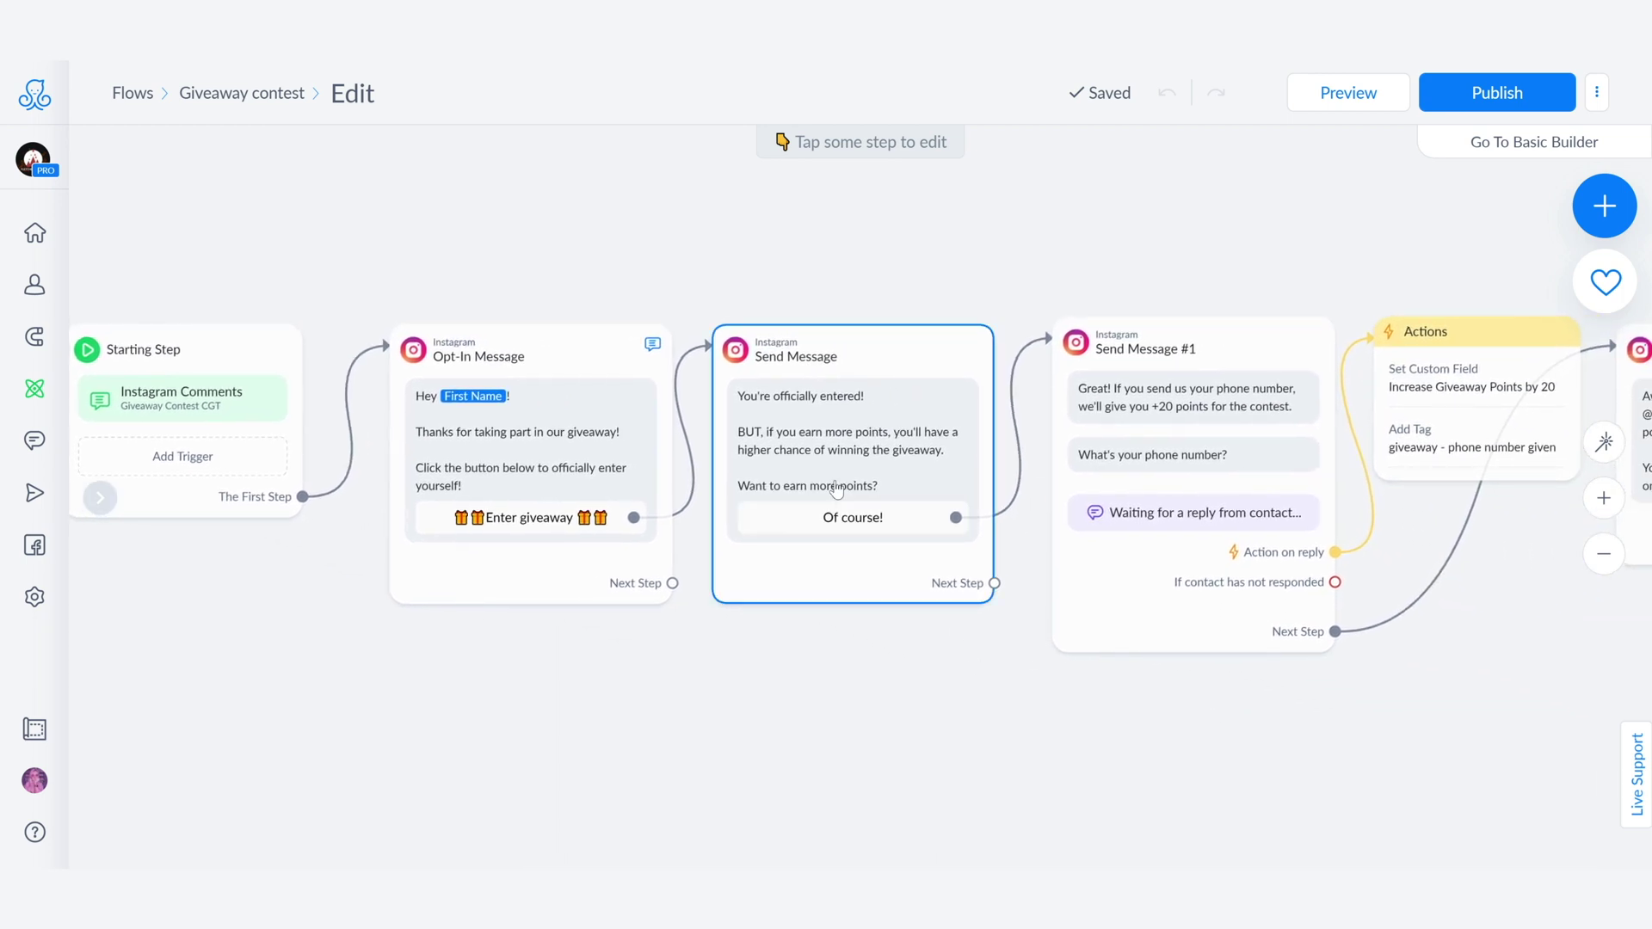
left_click(1259, 398)
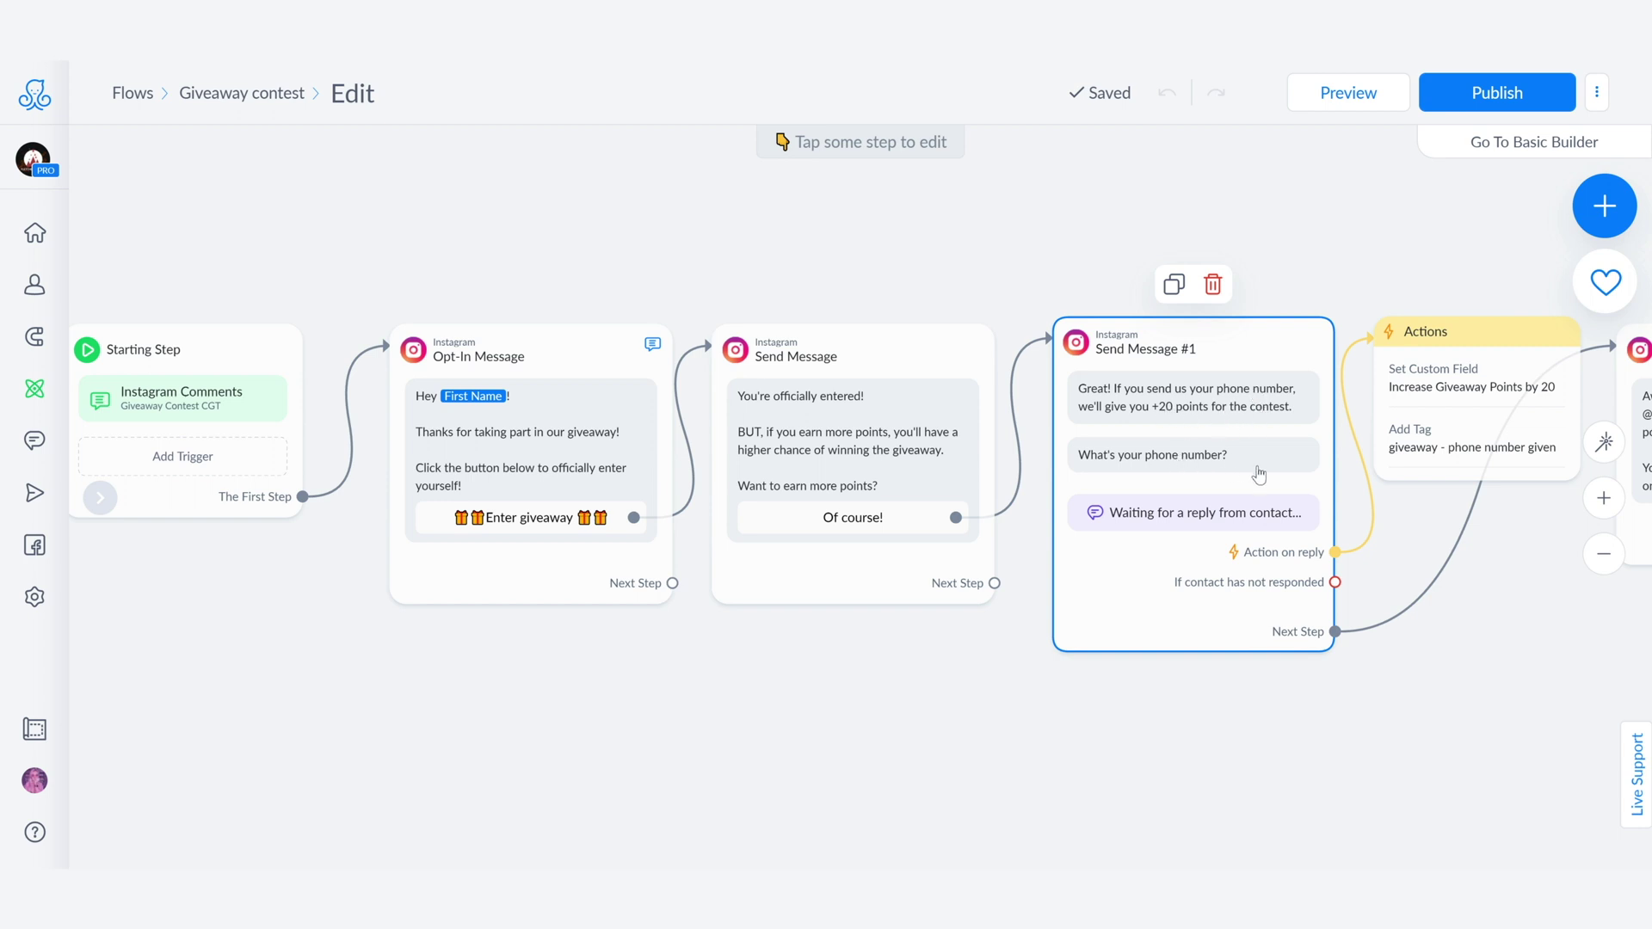
left_click(1235, 520)
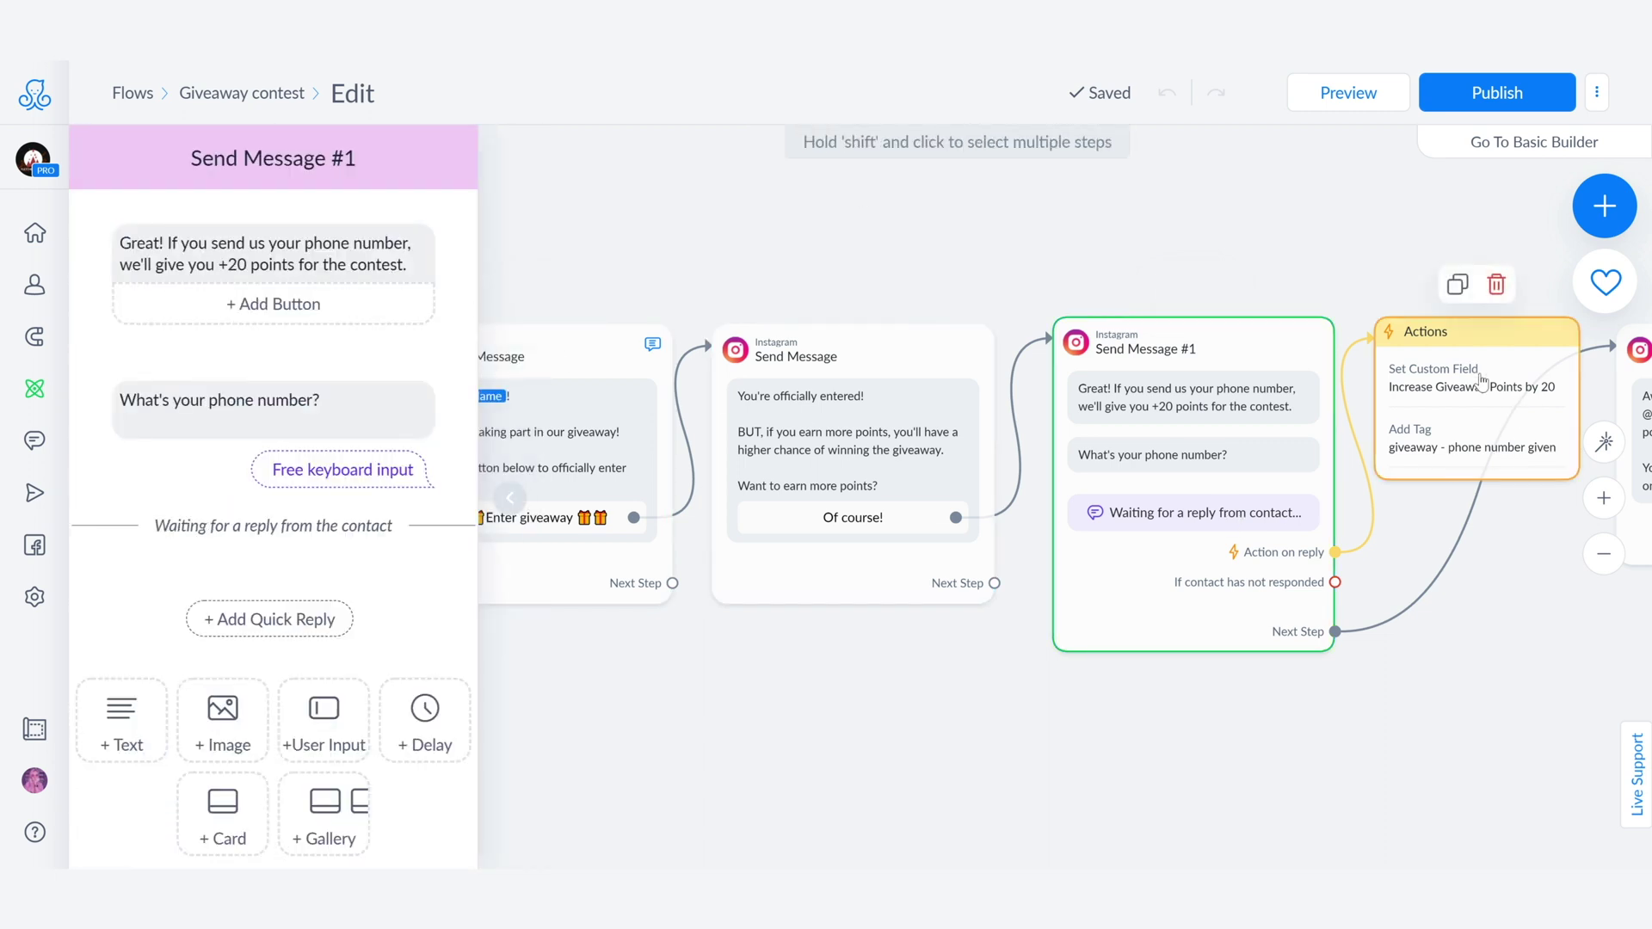
Inspect the Actions step's +20 Giveaway Points field and select Send Message #2.
mouse_move(1475, 401)
scroll(1225, 669, "right", 5)
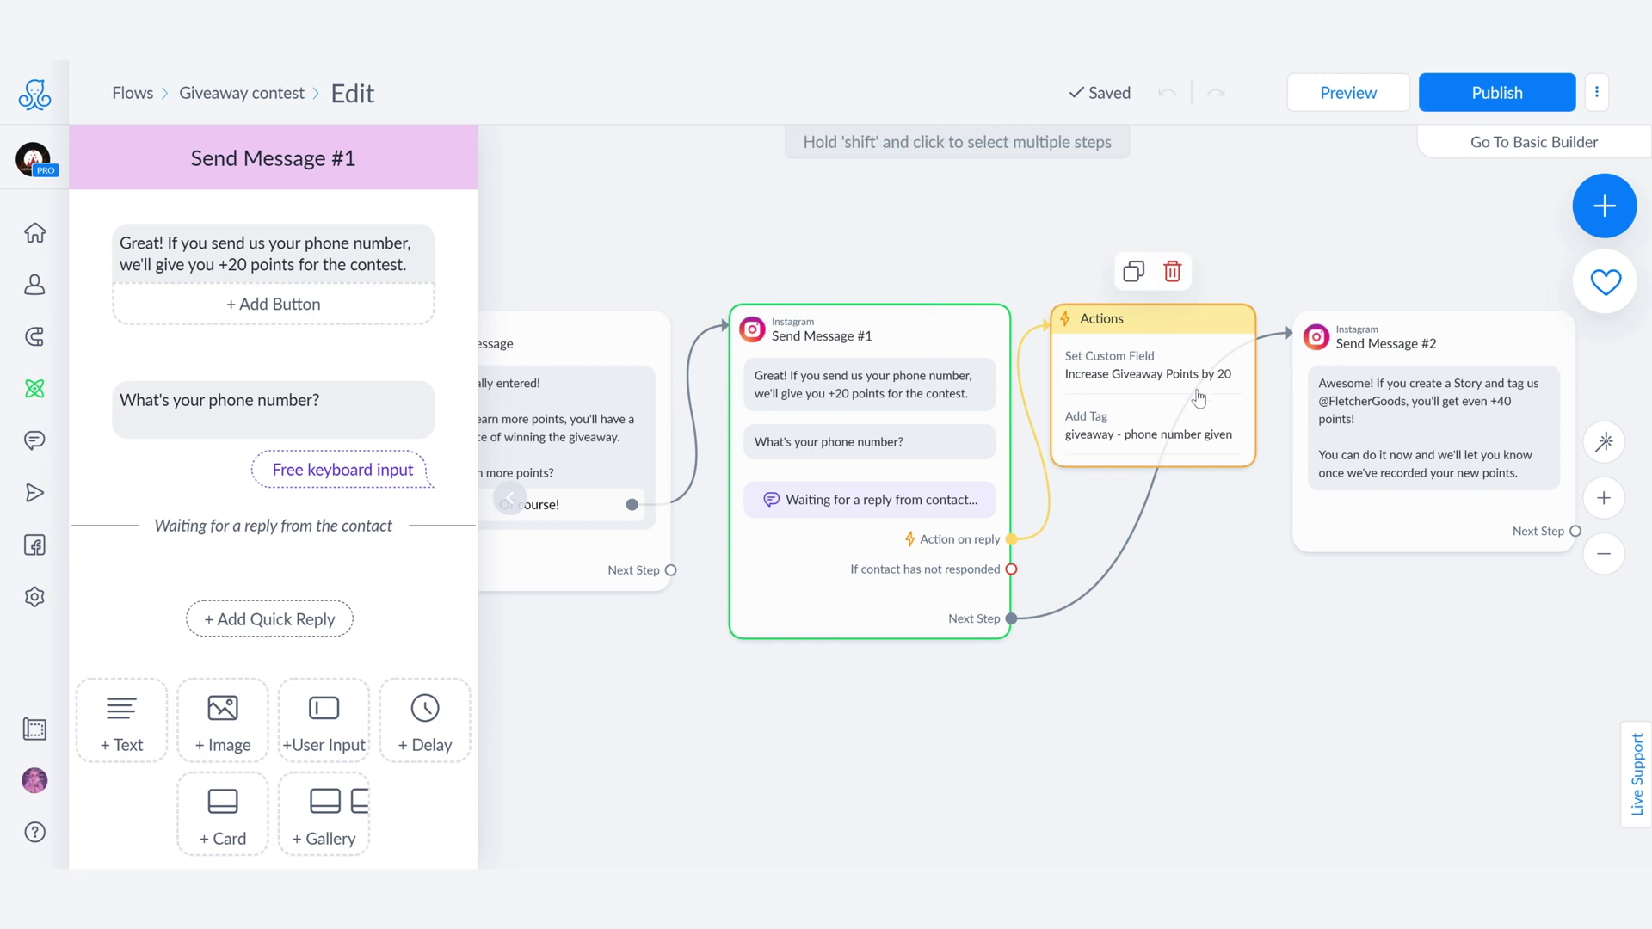
left_click(1142, 392)
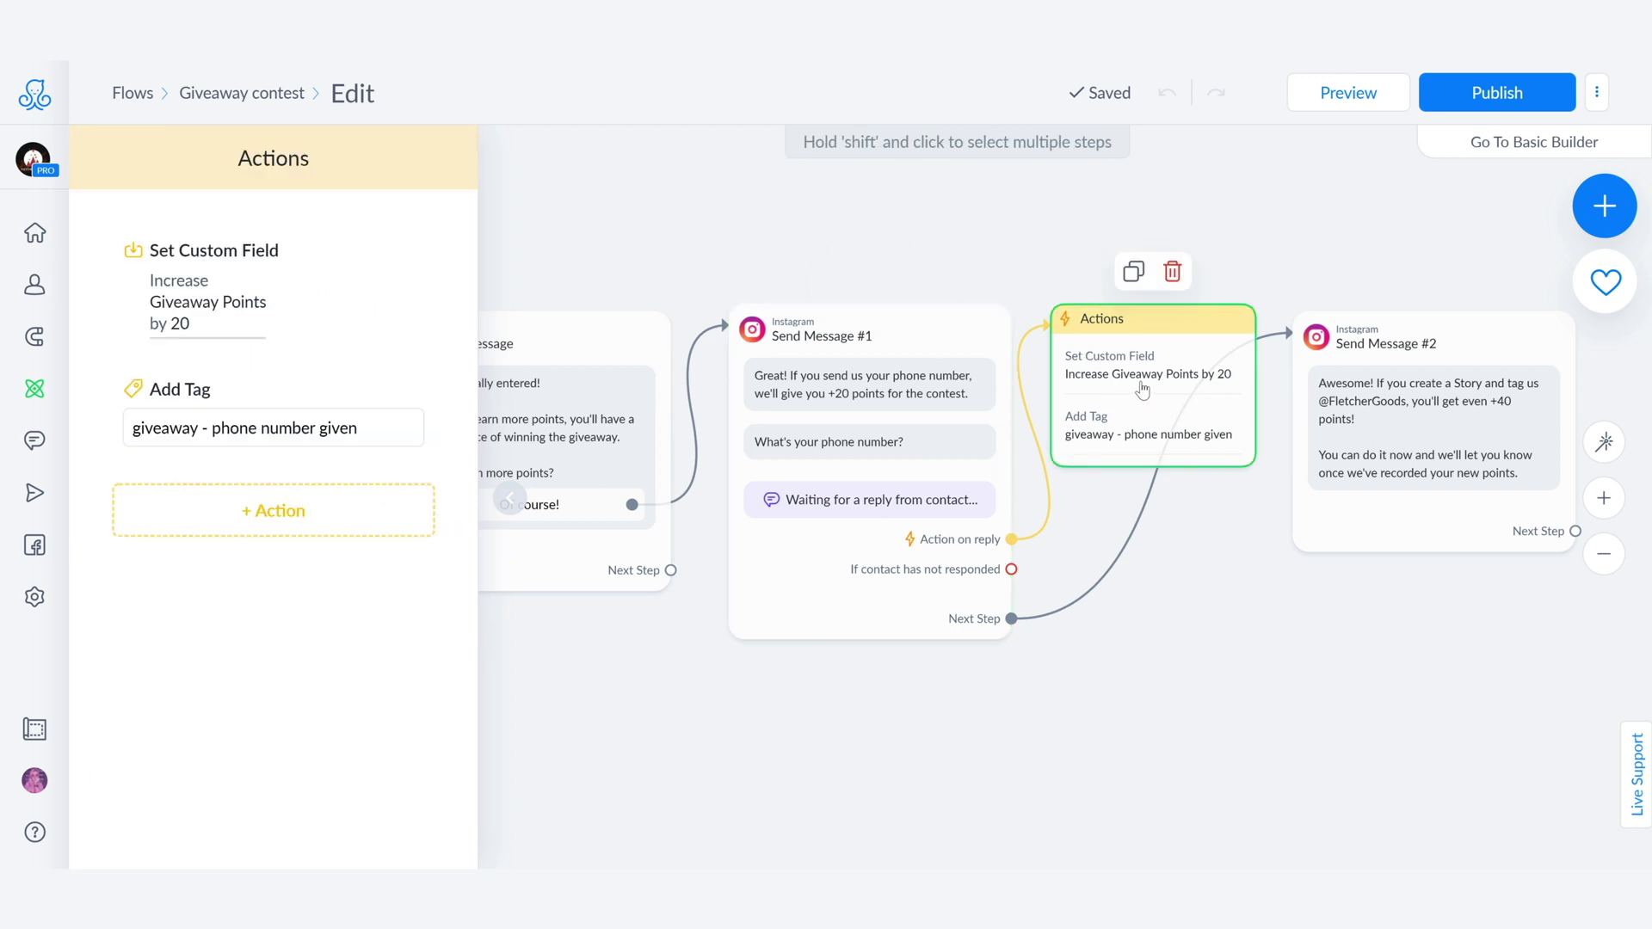
left_click(176, 336)
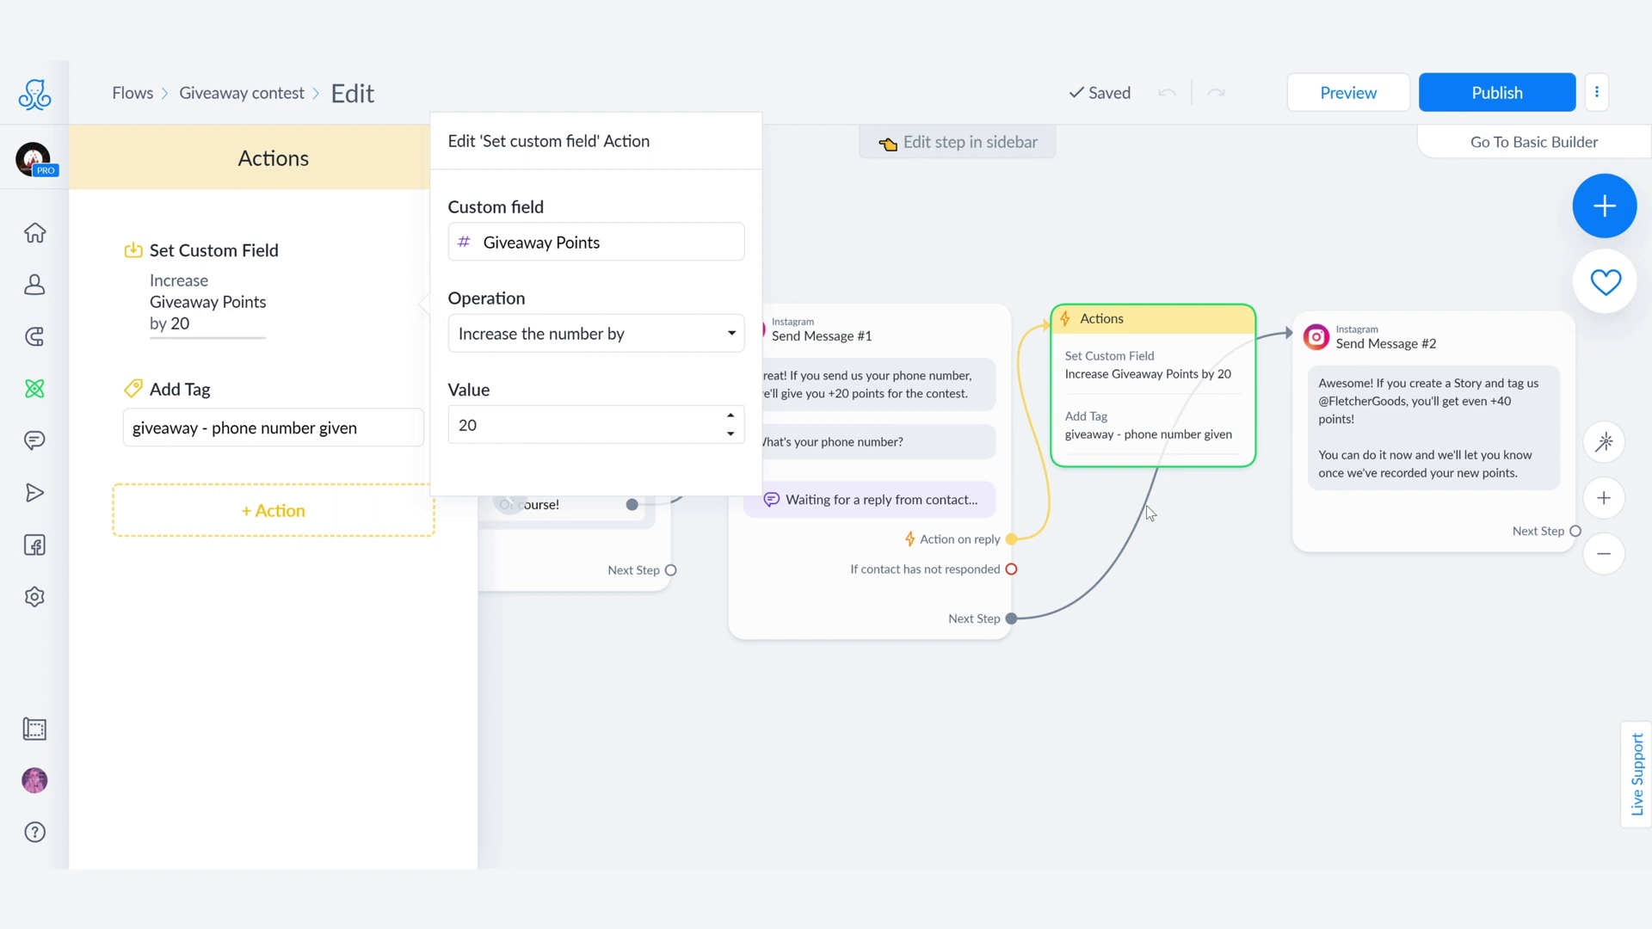
left_click(1192, 682)
left_click(1418, 467)
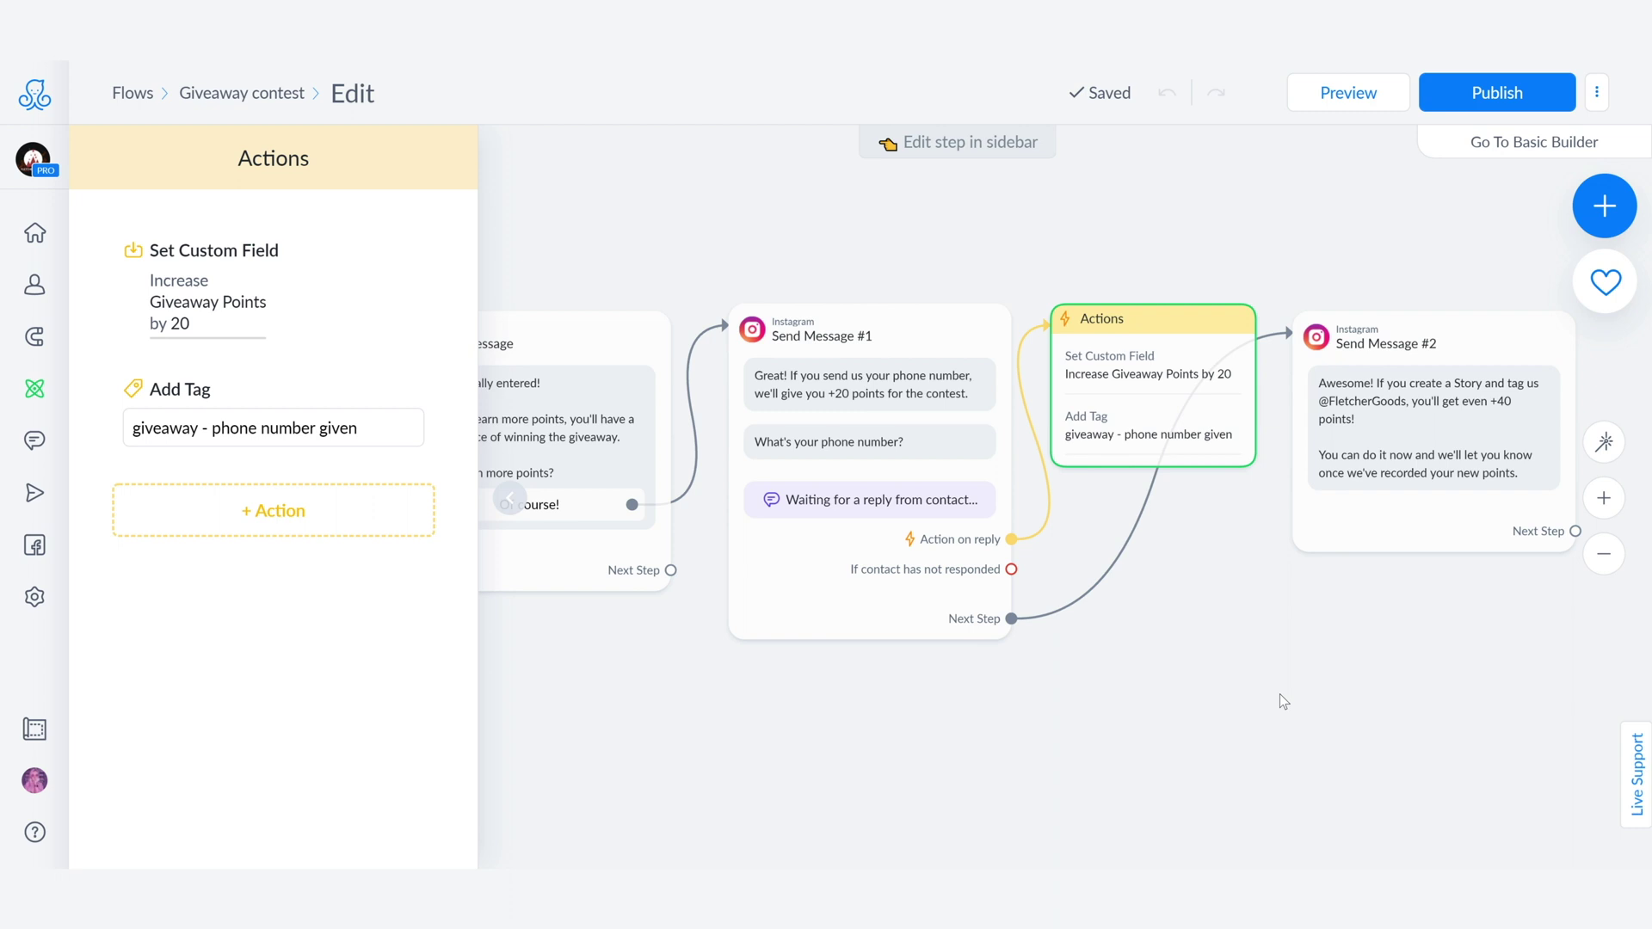
Go to Settings > Integrations and scroll up to the connected Google Sheets card.
left_click(36, 595)
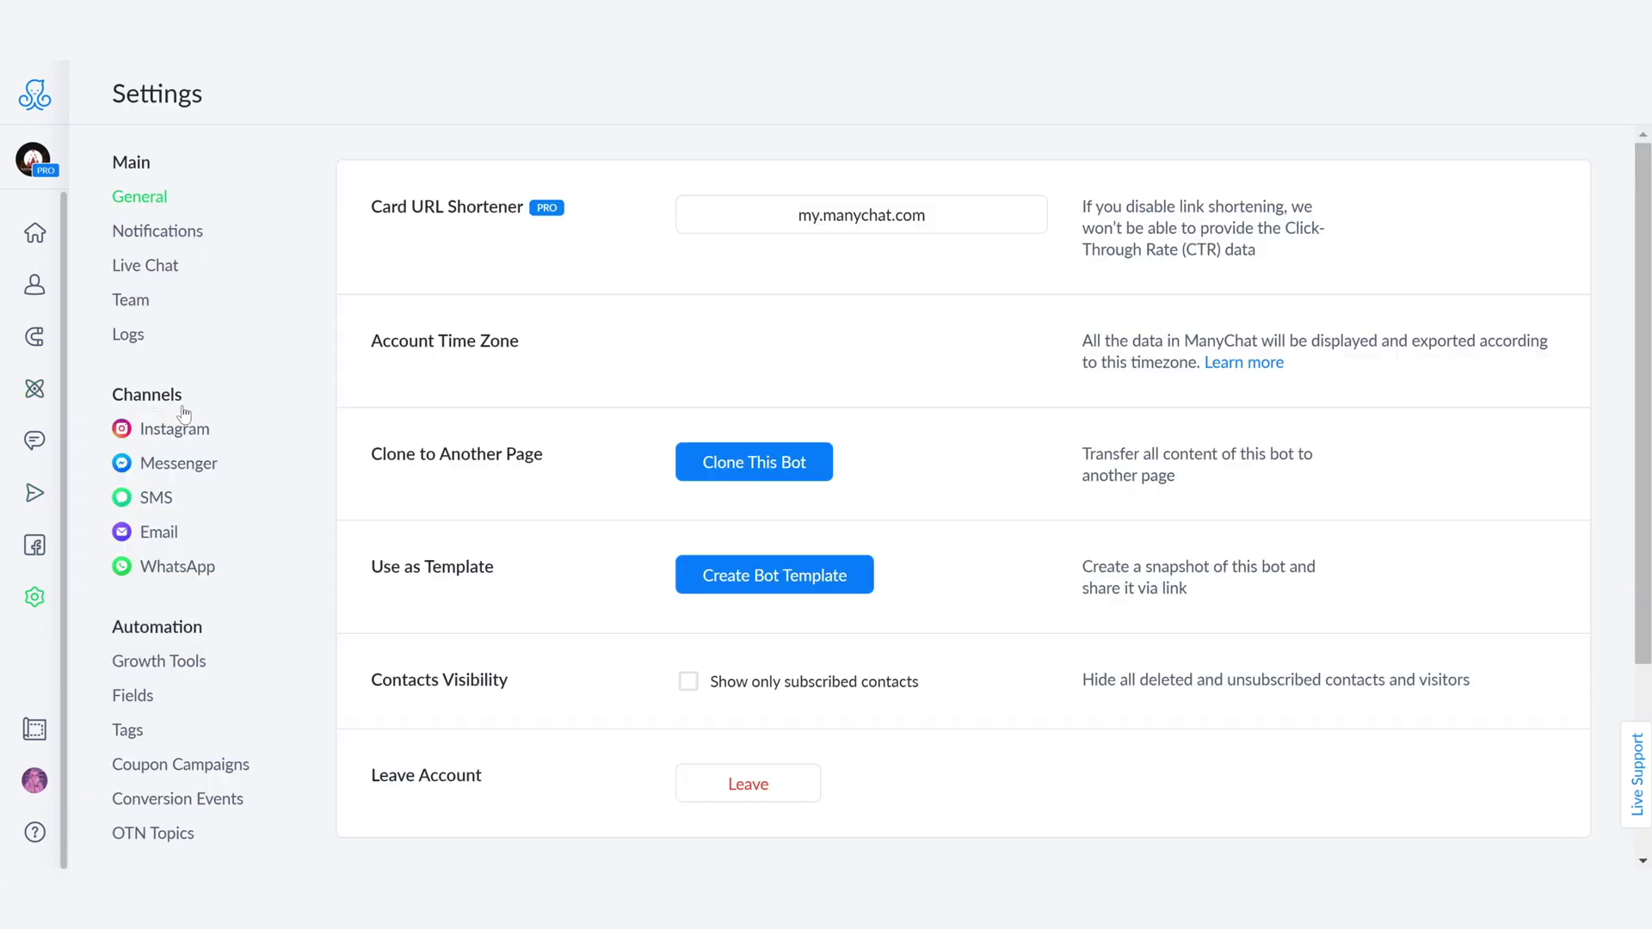
scroll(180, 391, "down", 2)
scroll(180, 391, "down", 2)
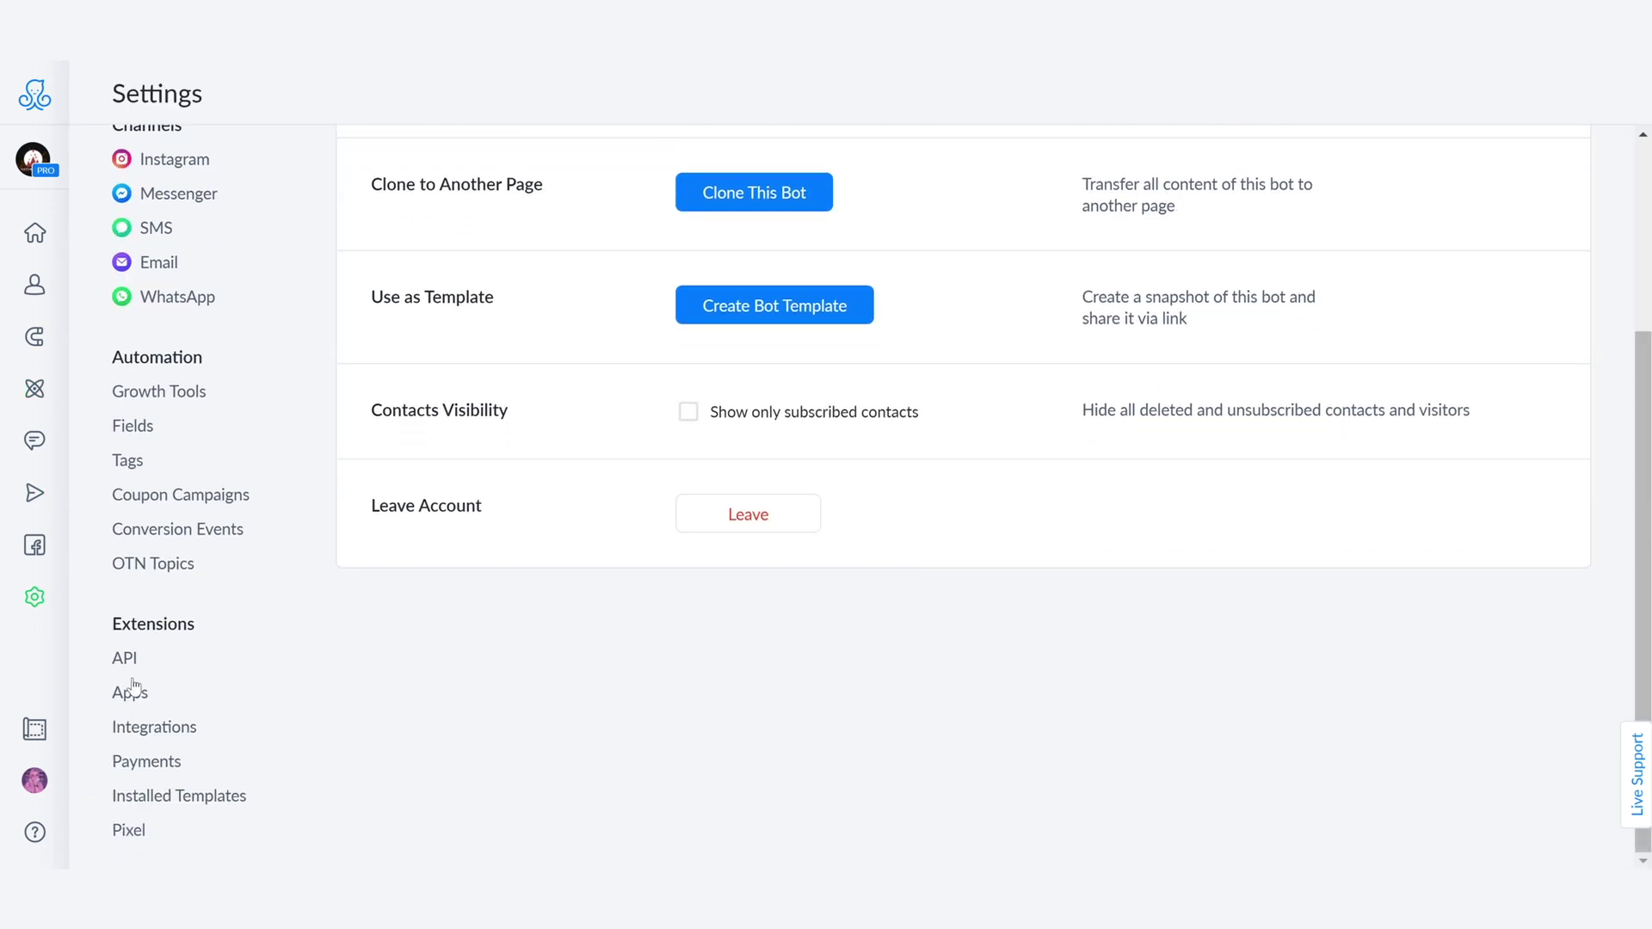
left_click(128, 729)
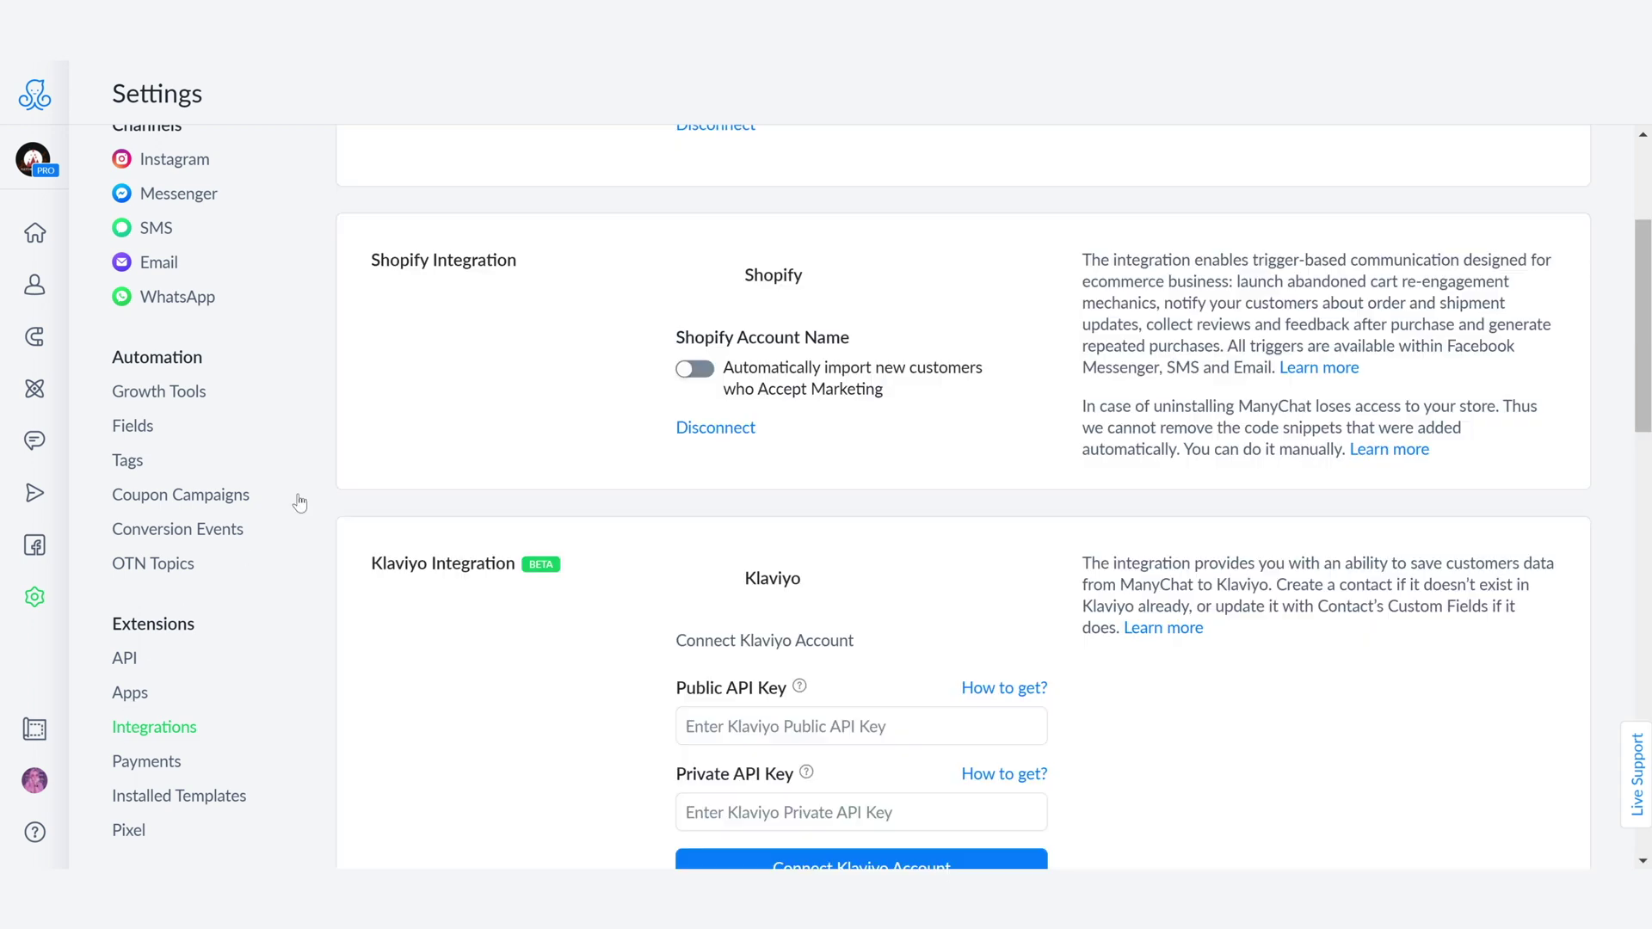
scroll(426, 455, "up", 1)
scroll(426, 454, "up", 3)
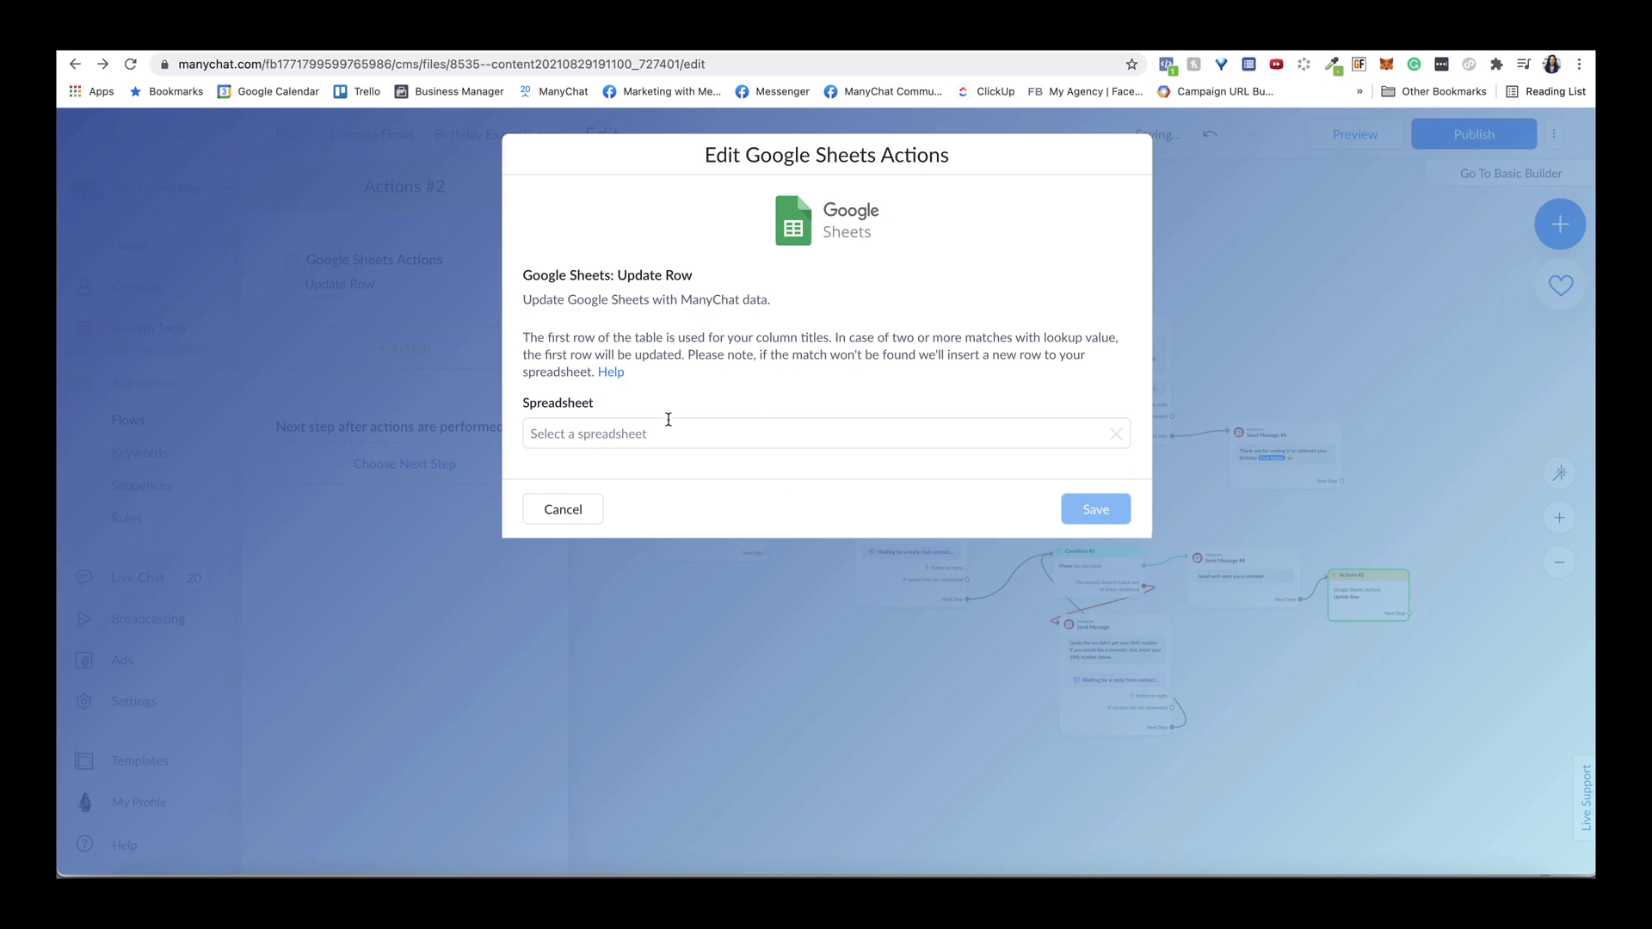
Choose the IG Google Sheet Info spreadsheet with Birthday Meal 2 - Meal as lookup value.
left_click(650, 425)
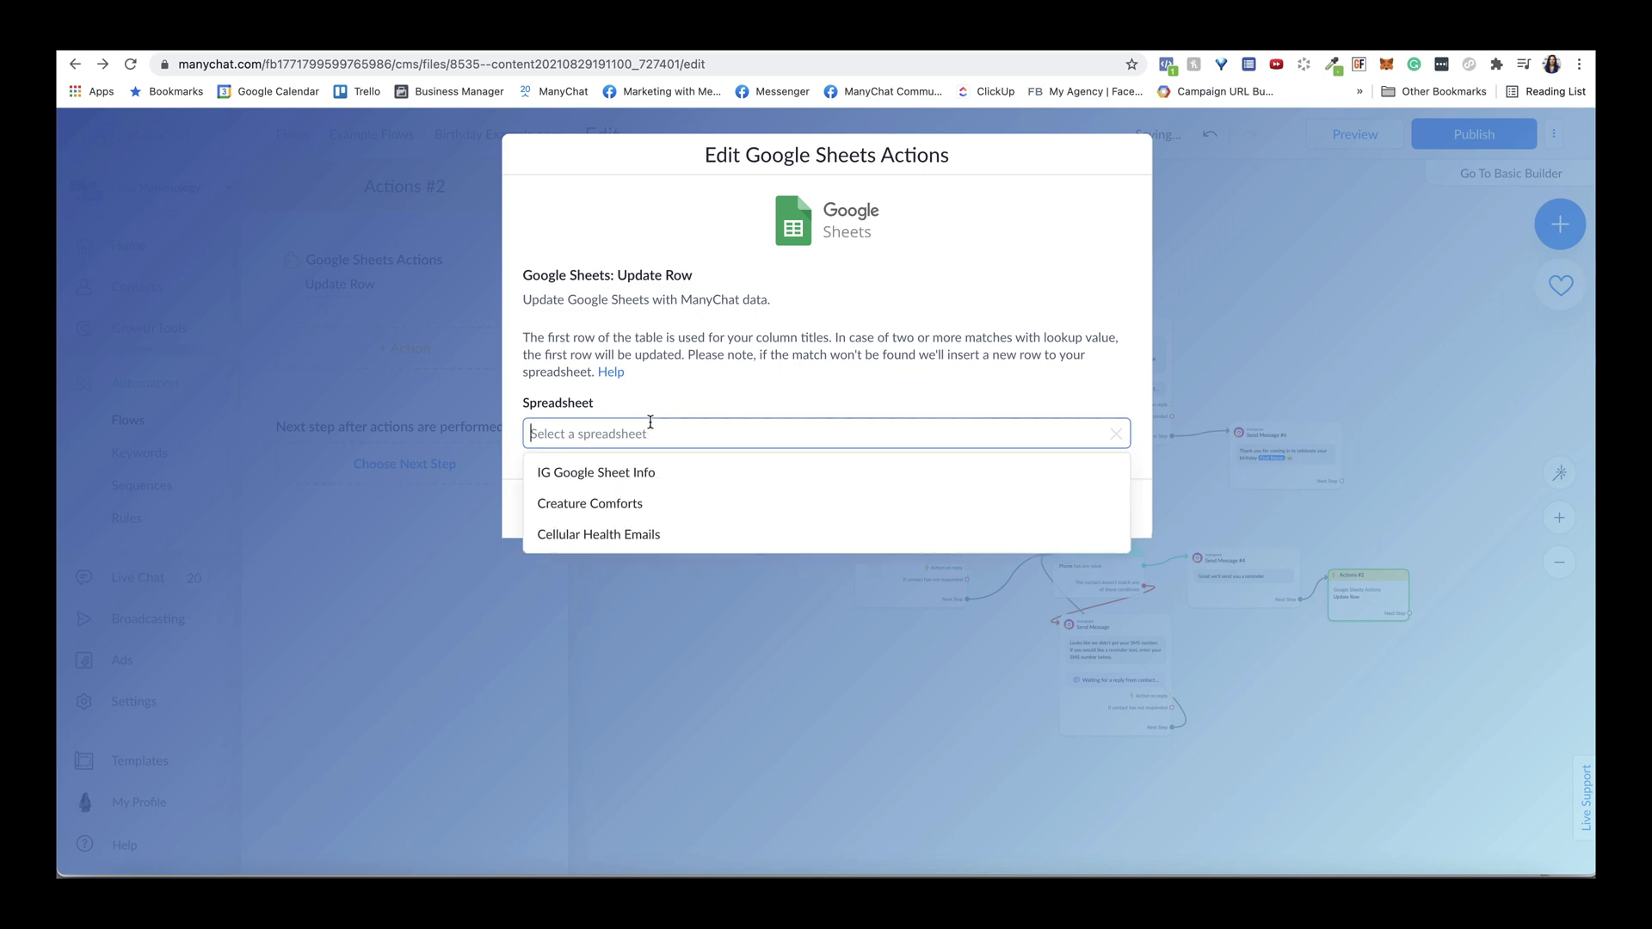
left_click(636, 479)
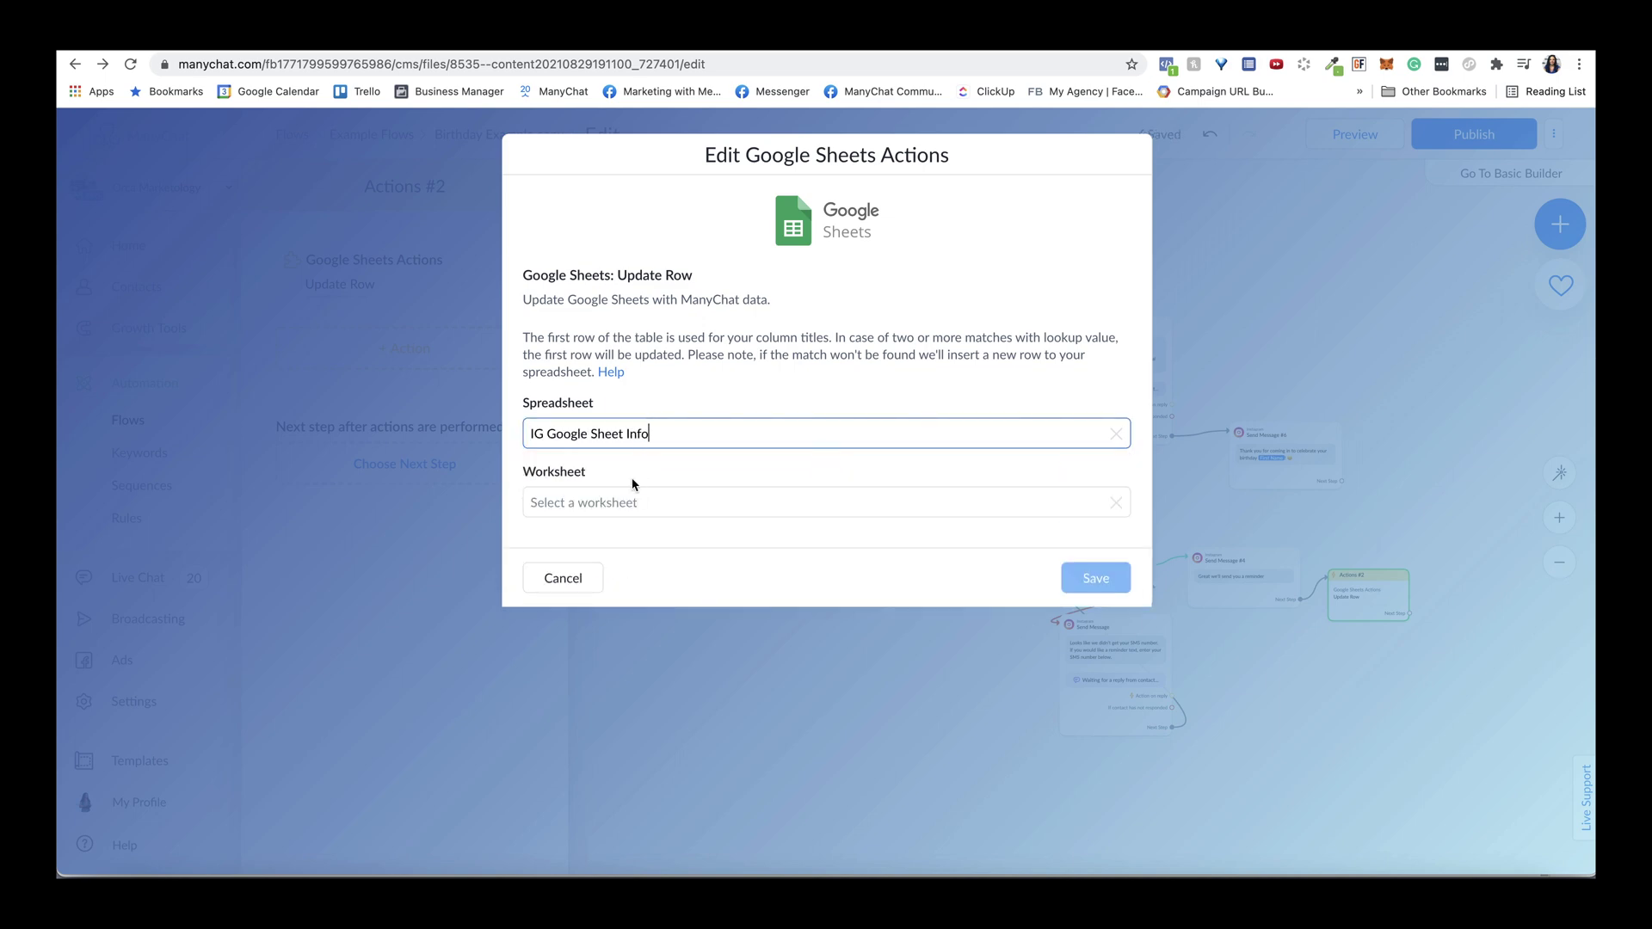
left_click(555, 756)
scroll(514, 644, "down", 2)
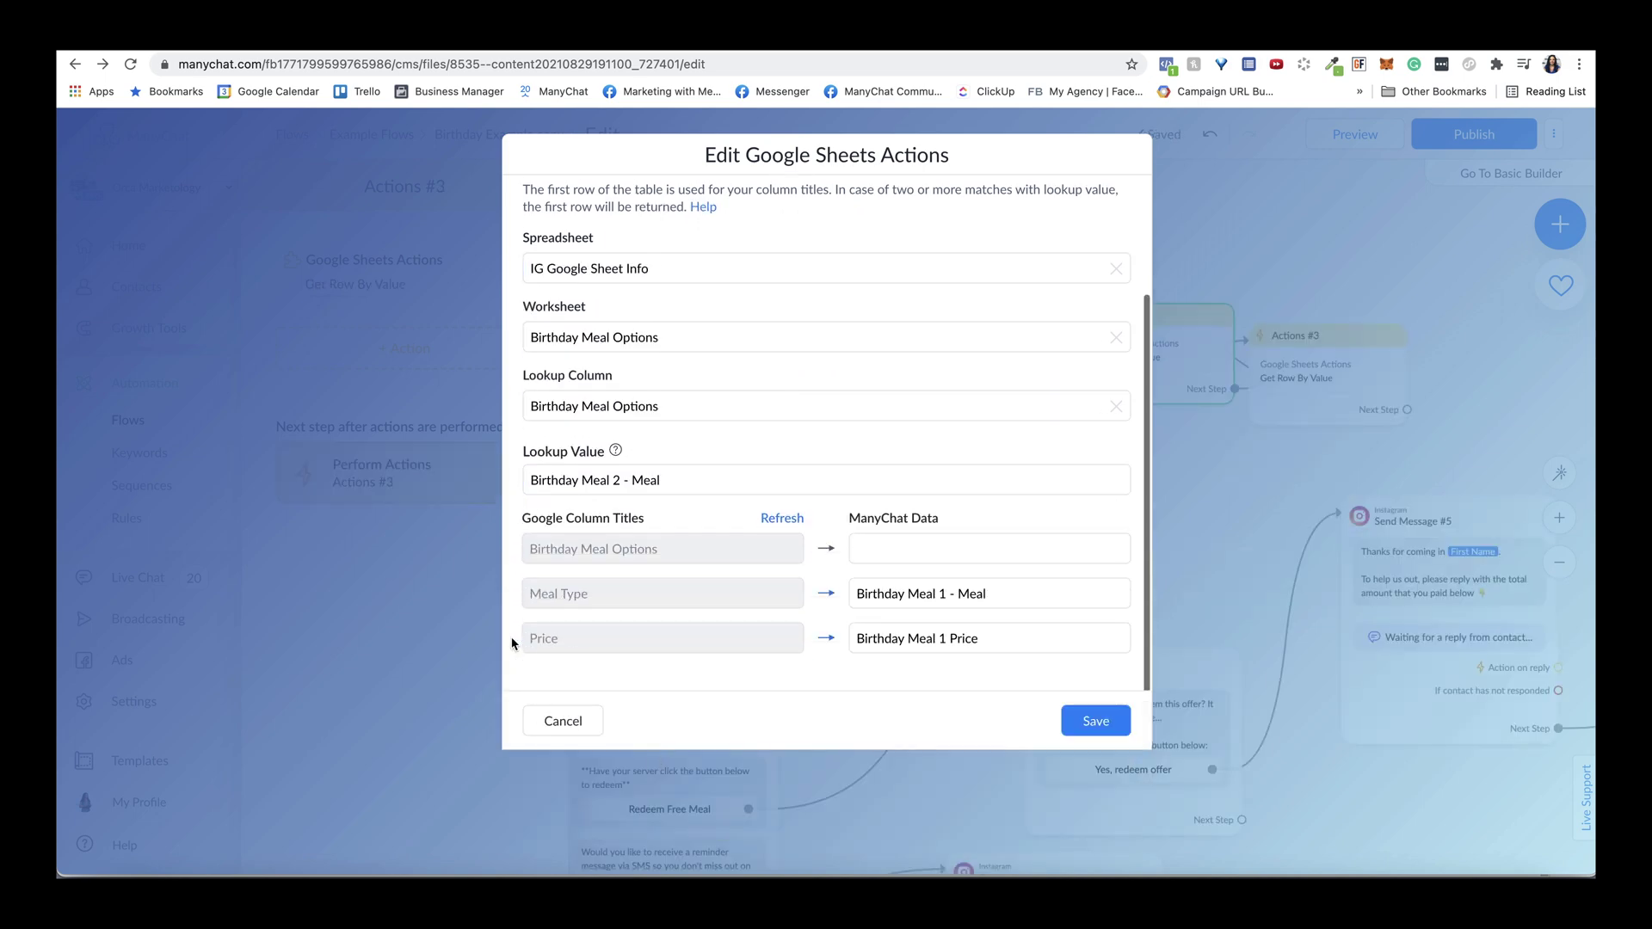